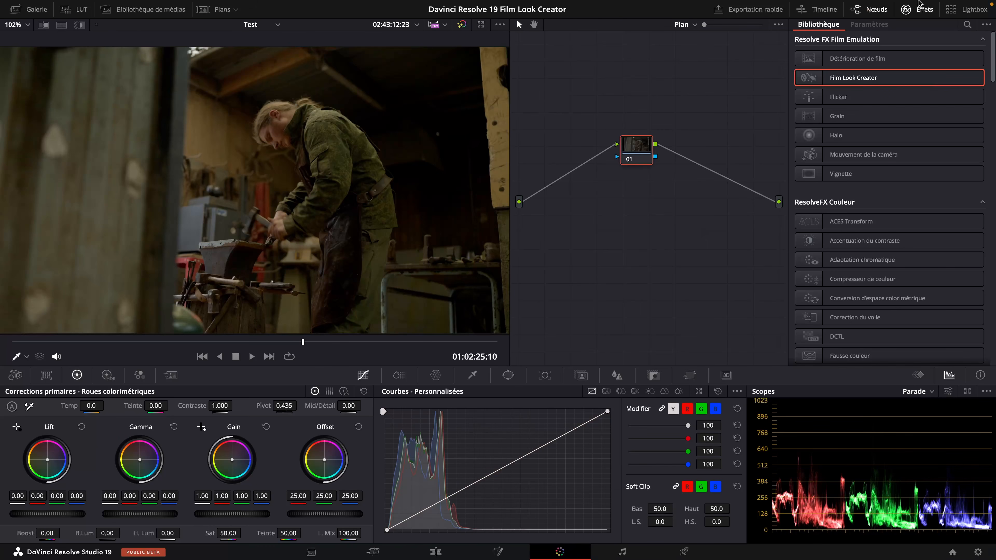
Show the timeline's clip thumbnails and browse them from the first clip through clip 21
left_click(925, 11)
left_click(924, 12)
left_click(221, 9)
left_click_drag(214, 362, 717, 356)
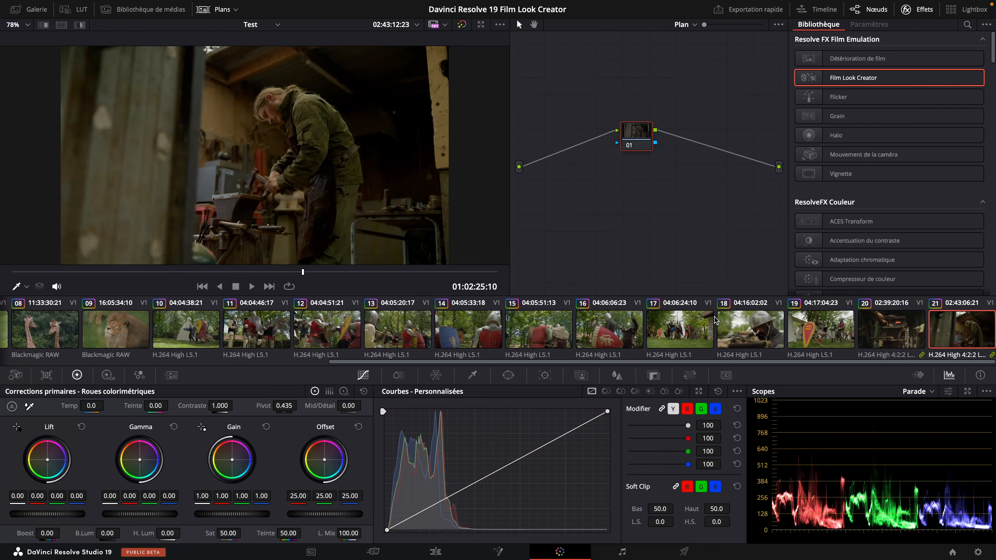
left_click_drag(438, 361, 139, 368)
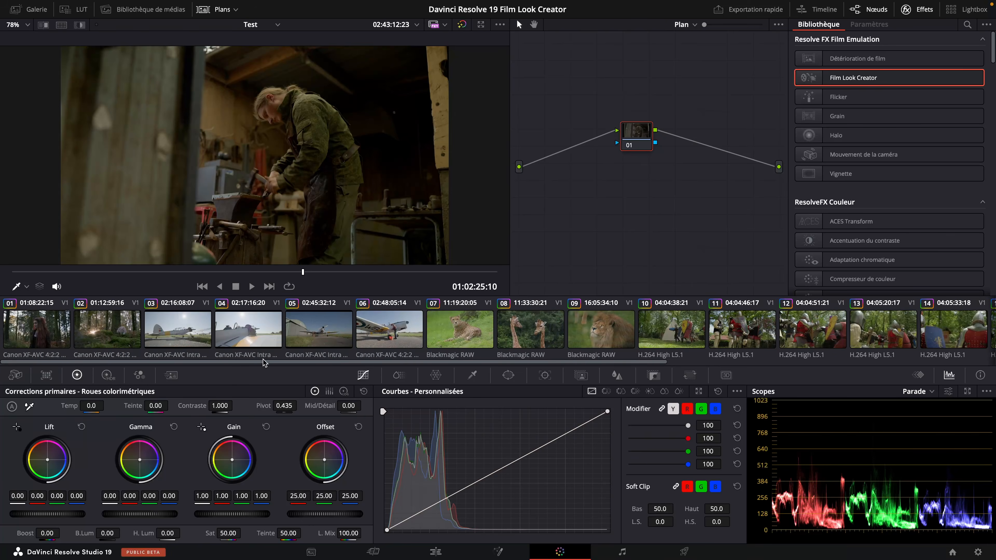
left_click_drag(355, 363, 547, 363)
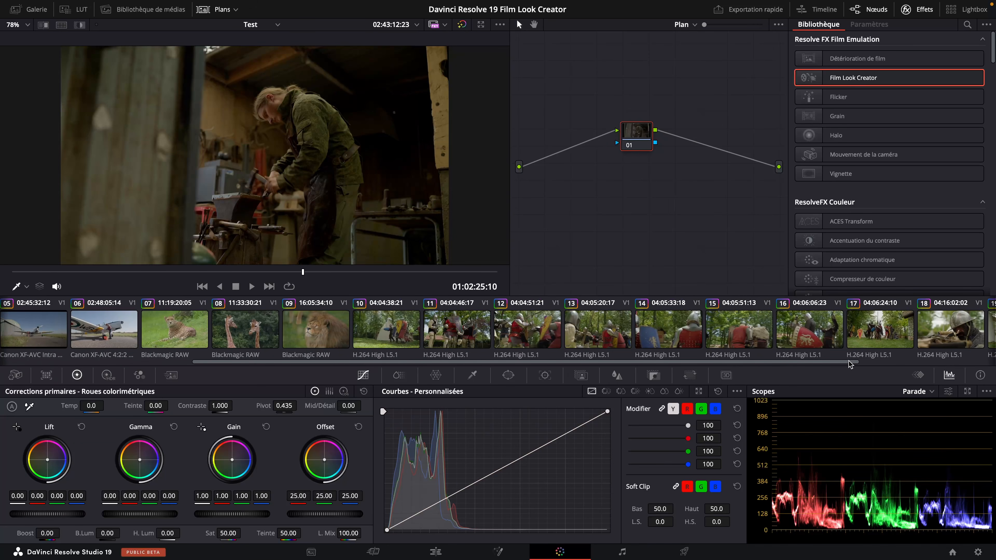
left_click_drag(849, 363, 981, 363)
Examine clip 20's colour space conversion settings in the Group Pre-Clip and Group Post-Clip graphs, and return to the clip-level graph
left_click(905, 329)
left_click(690, 24)
left_click(695, 39)
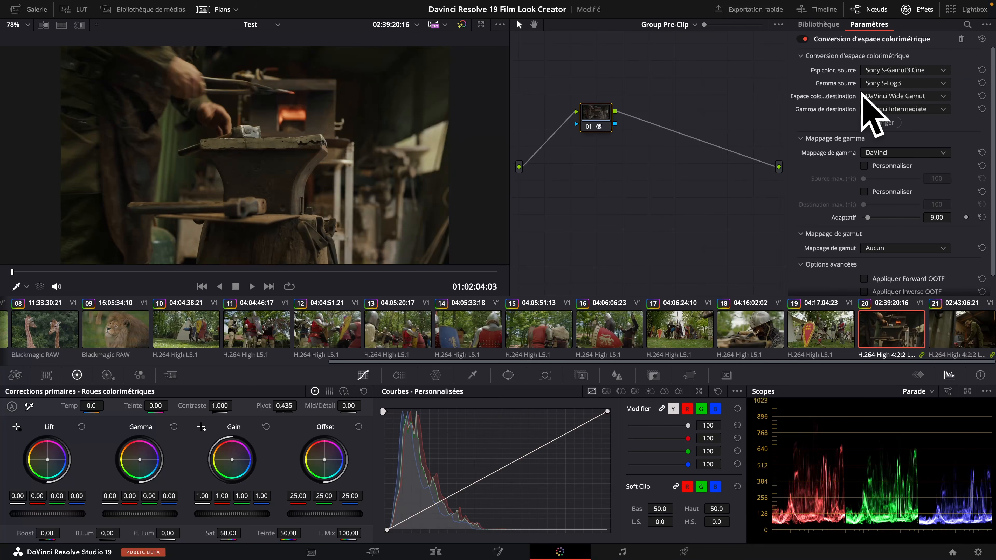
left_click(663, 26)
left_click(685, 62)
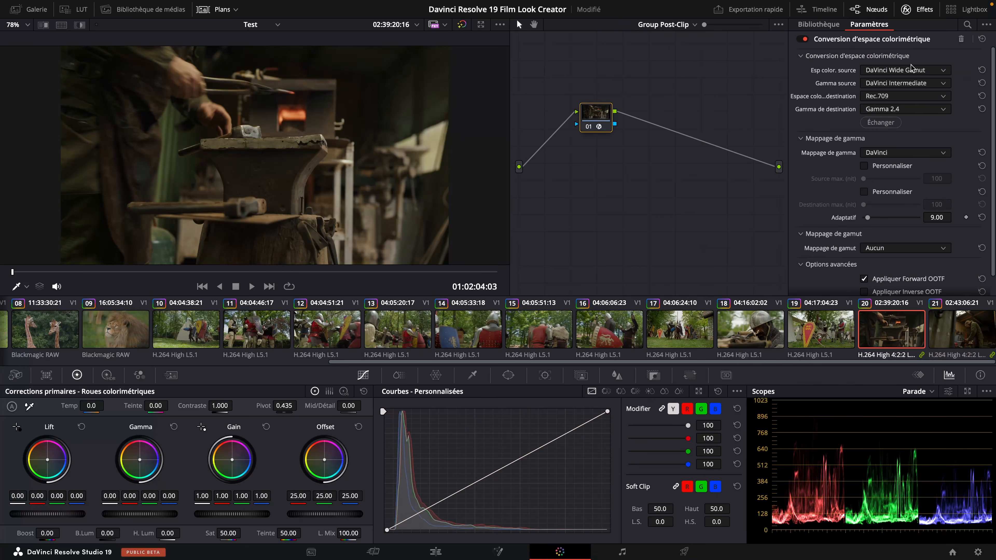
left_click(673, 26)
left_click(683, 52)
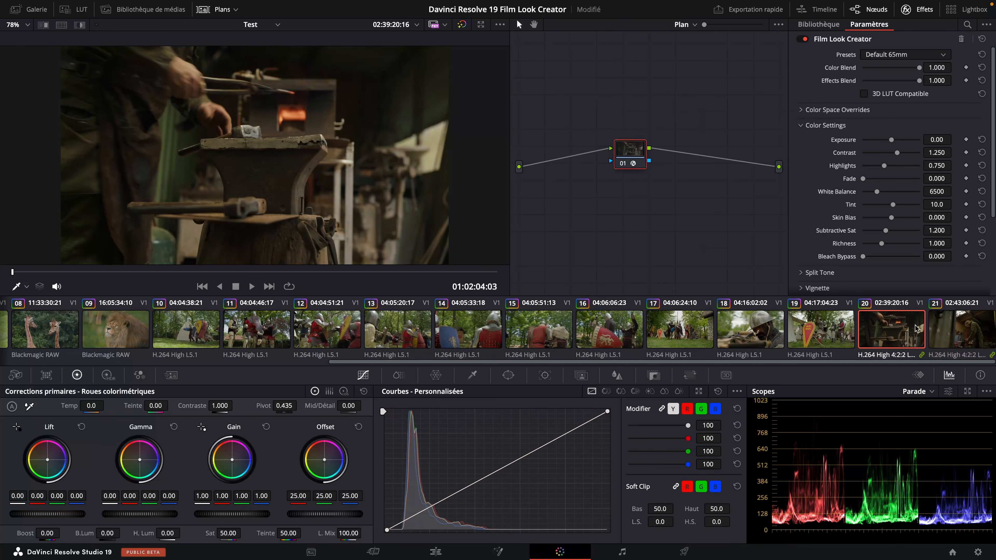
Select clip 21, move the playhead to 01:02:27:05 and hide the clip thumbnails
left_click(959, 334)
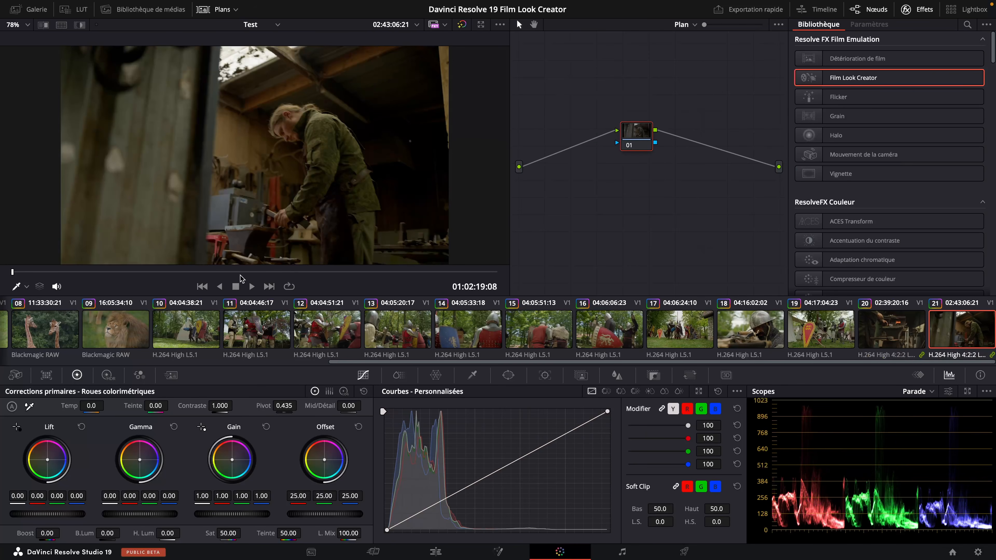
left_click(407, 273)
left_click(390, 281)
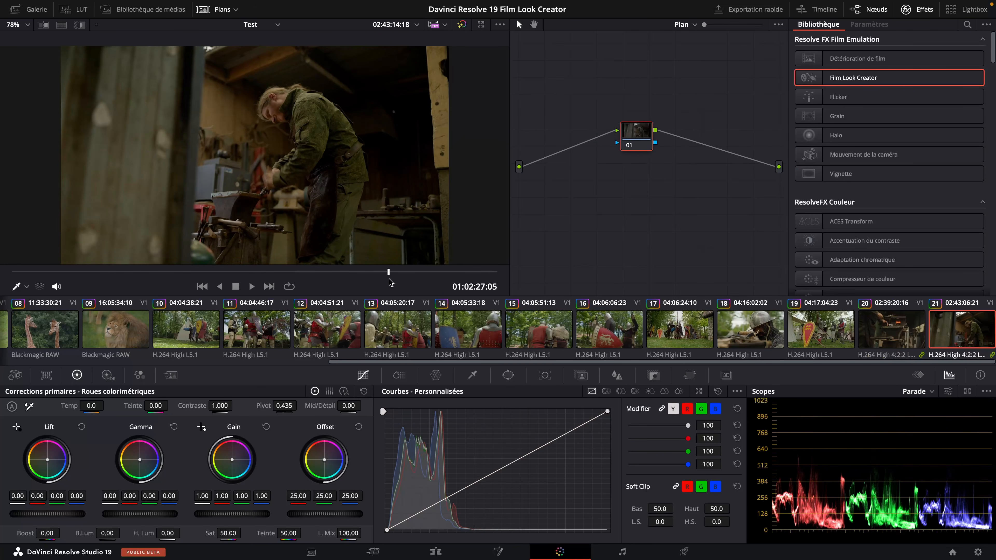
left_click(226, 13)
Apply the Film Look Creator effect to node 01 of the blacksmith clip
right_click(636, 145)
left_click(655, 152)
right_click(644, 145)
left_click(656, 152)
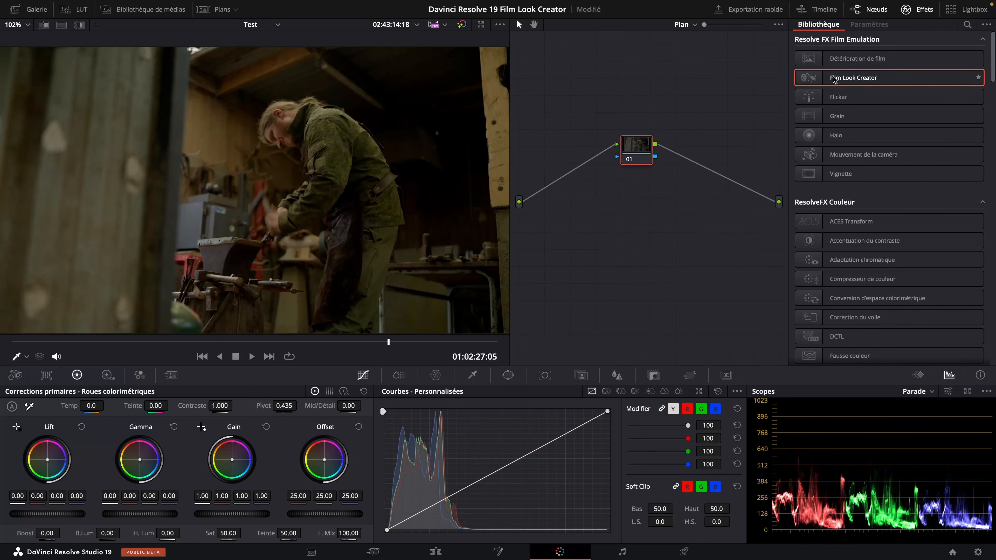
left_click_drag(858, 79, 636, 152)
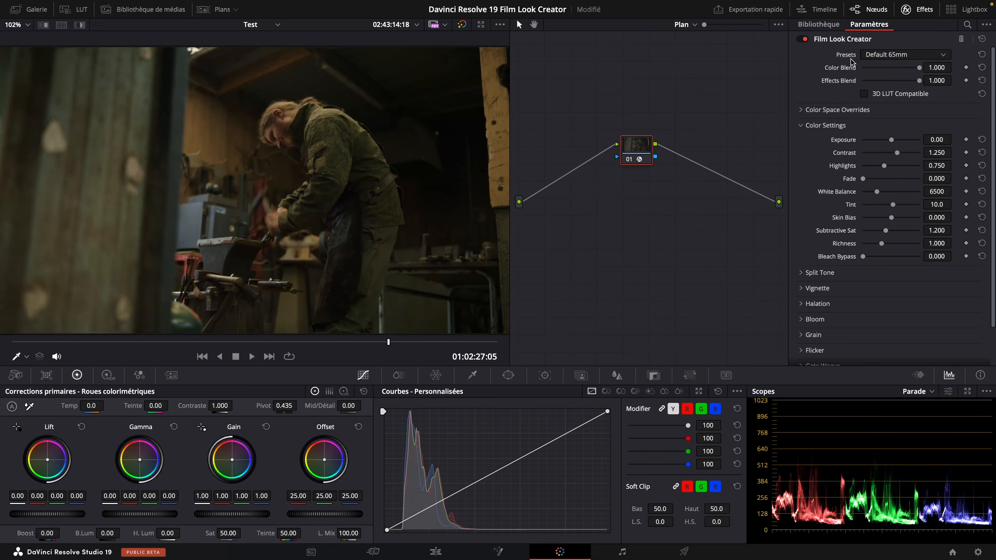
Review the available Film Look Creator presets and examine the Default 65mm look on the blacksmith image in full screen
left_click(905, 54)
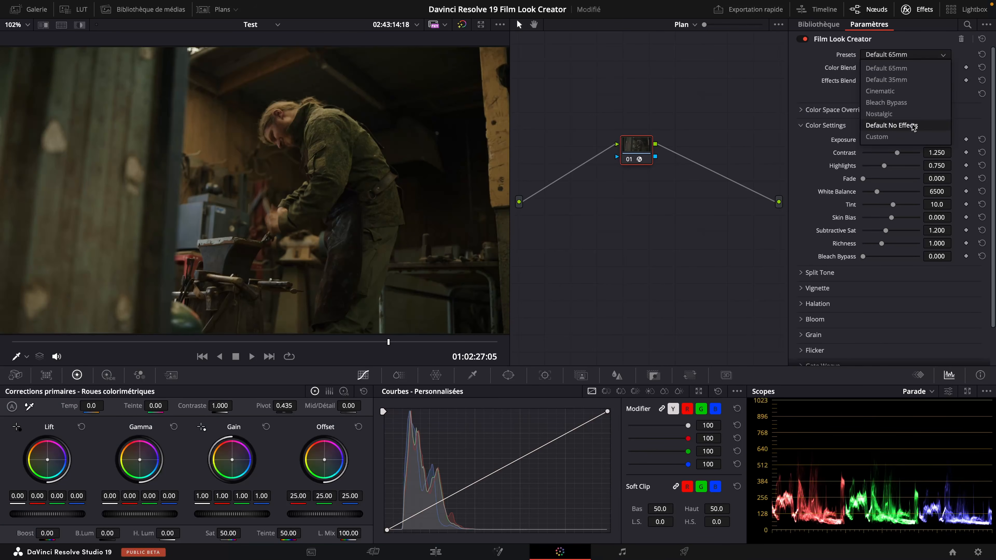
left_click(823, 52)
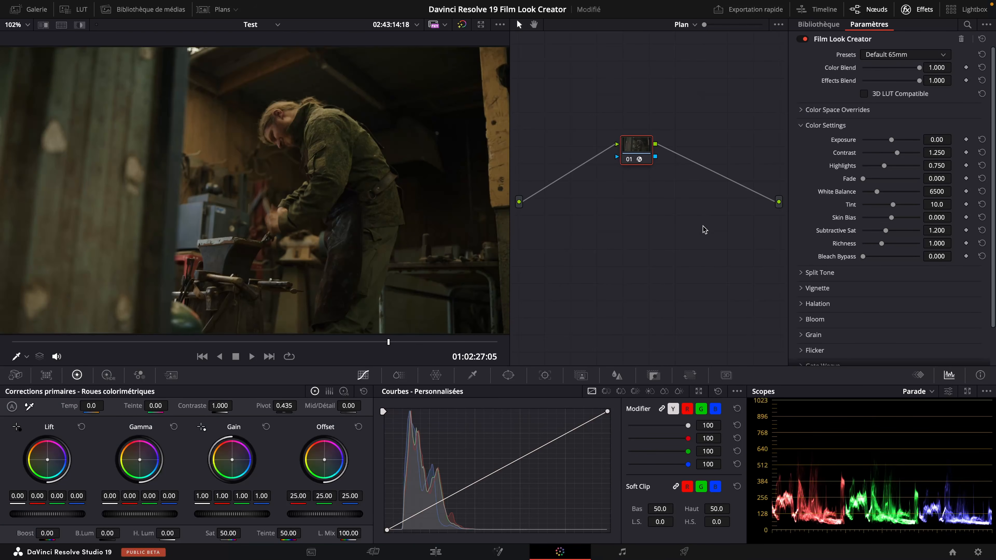
key("super+f")
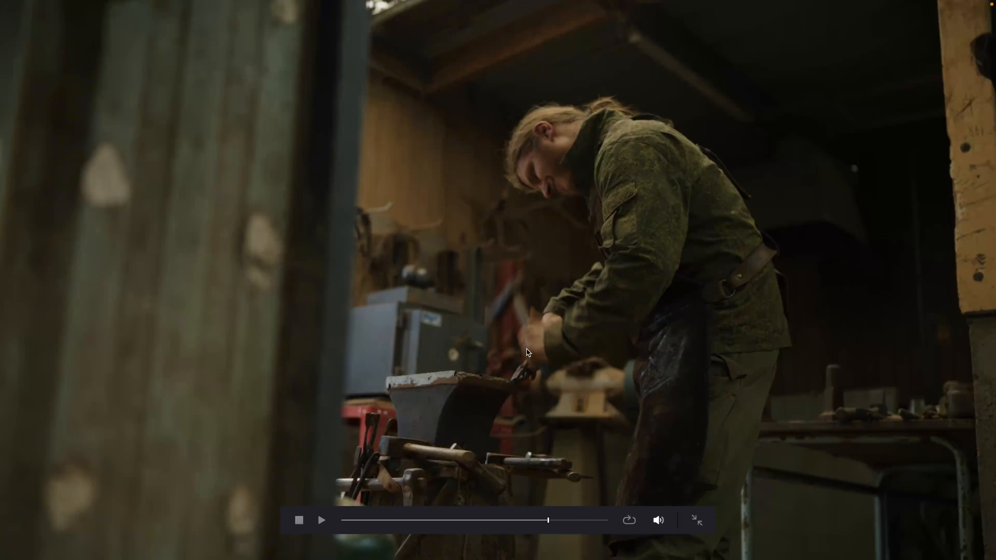
key("Escape")
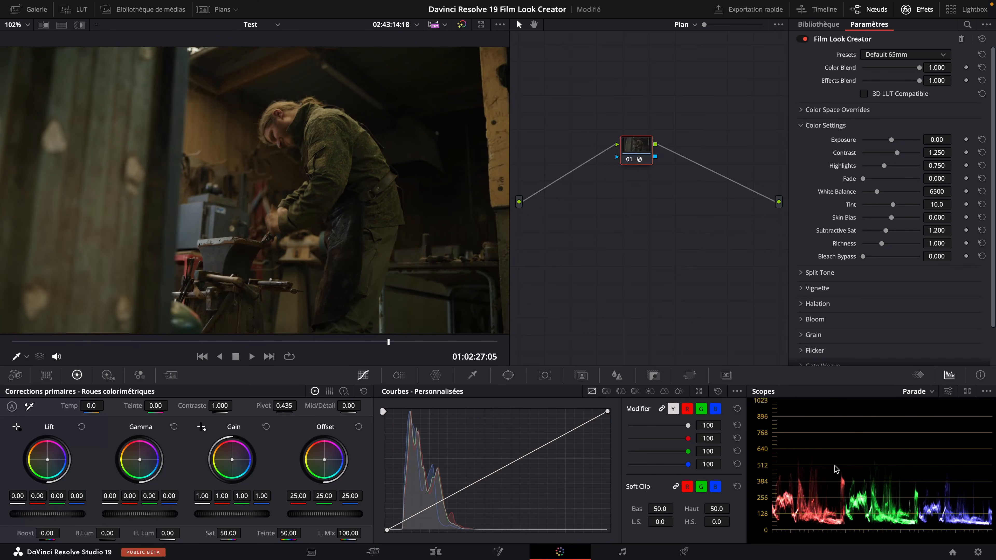
key("ctrl+f")
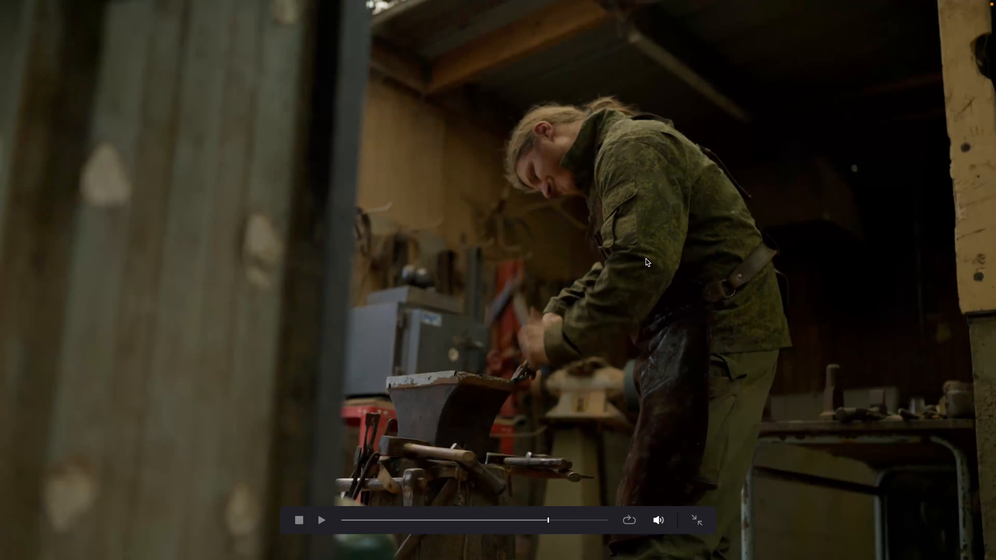
key("Escape")
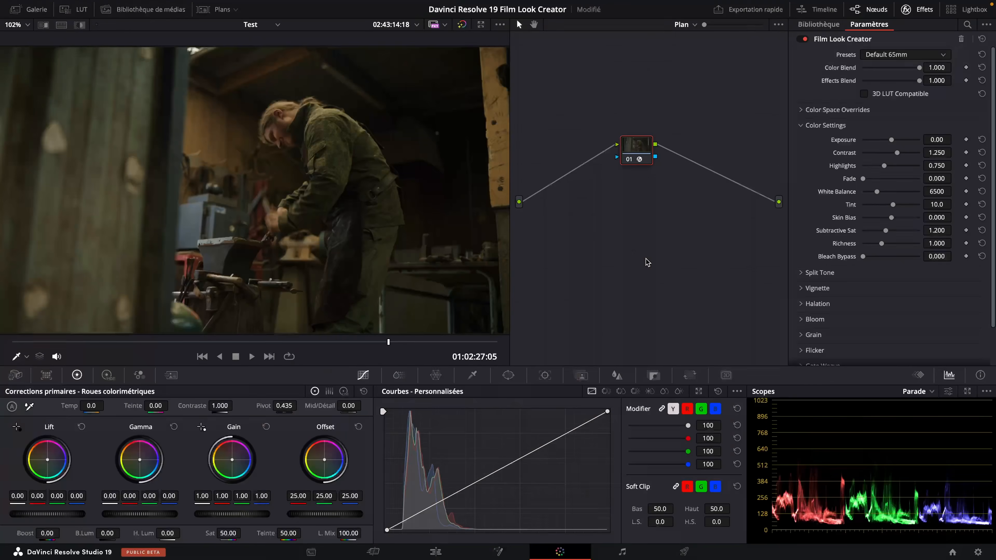
Compare the Default 35mm preset with Default 65mm by switching between them and viewing the image full screen
left_click(898, 55)
left_click(896, 79)
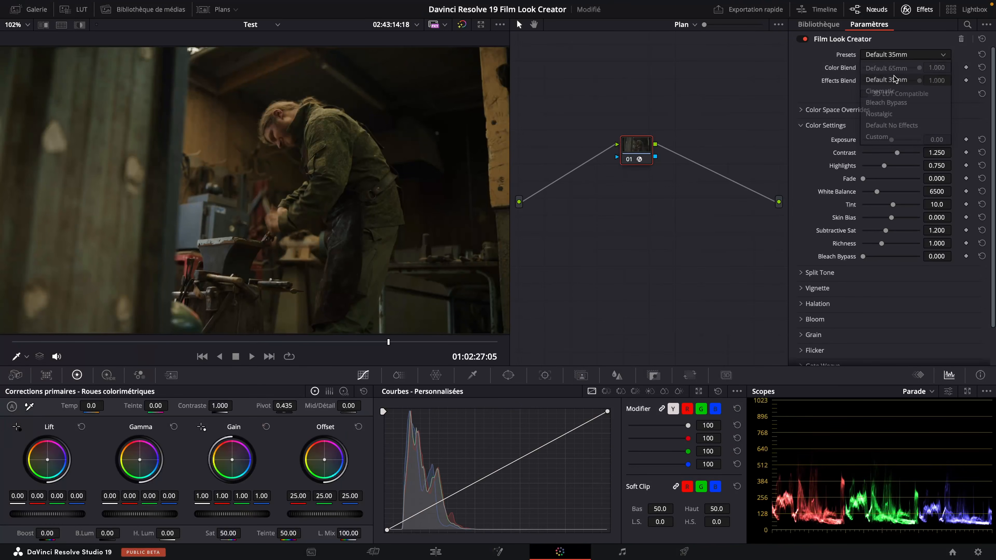
key("super+f")
key("Escape")
left_click(892, 55)
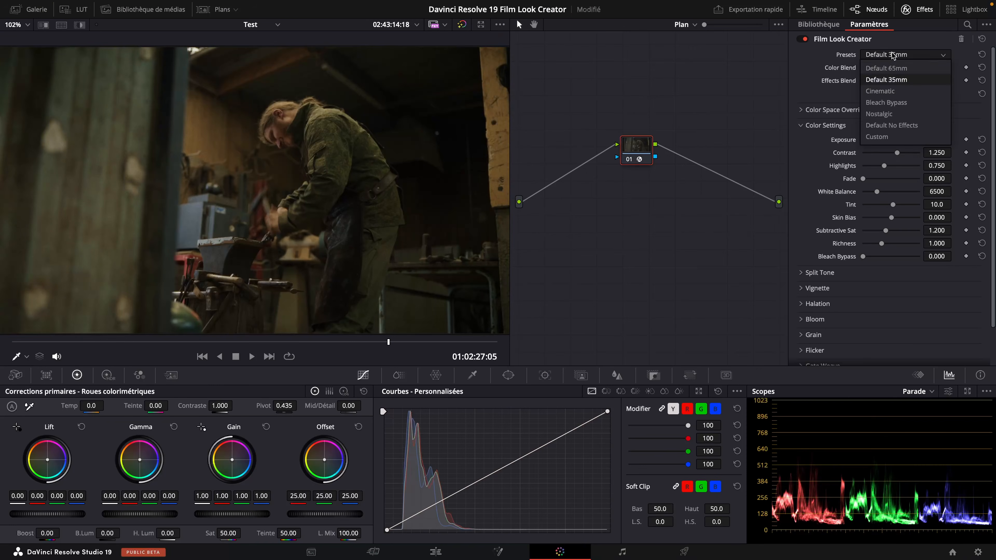
left_click(889, 69)
left_click(894, 56)
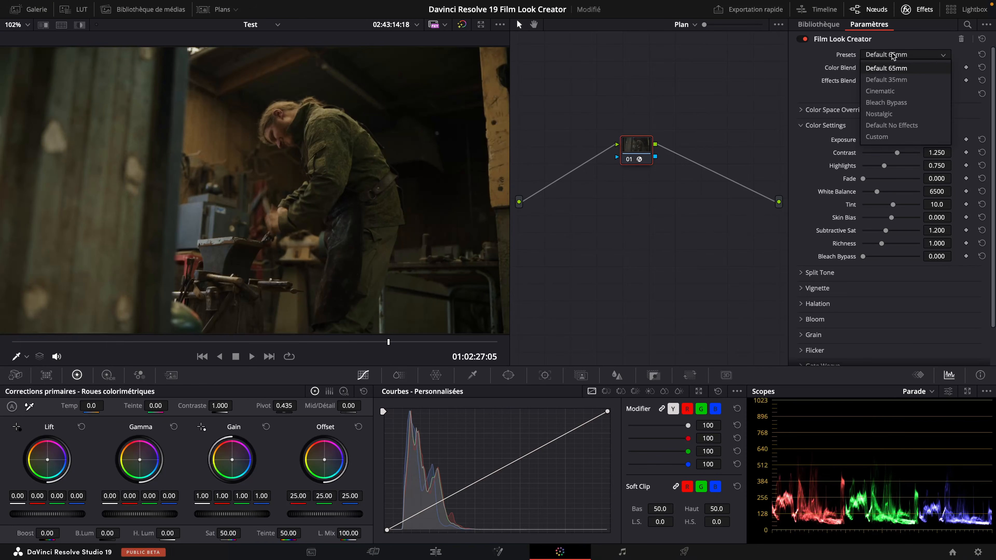
left_click(889, 80)
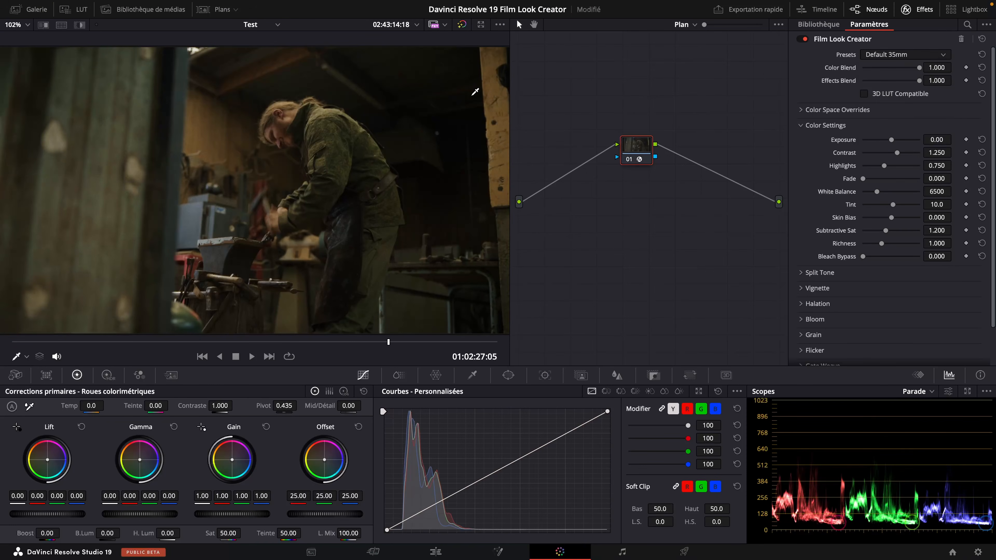
left_click(889, 56)
left_click(896, 70)
Try the Cinematic and Bleach Bypass presets, disabling and re-enabling the node to compare the latter with the ungraded image
left_click(899, 56)
left_click(890, 91)
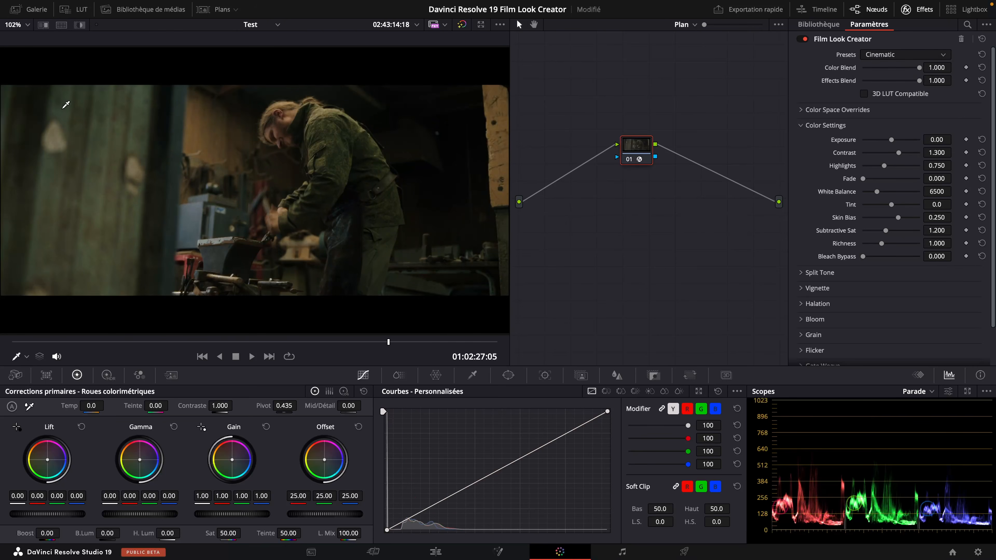
left_click(902, 55)
left_click(895, 104)
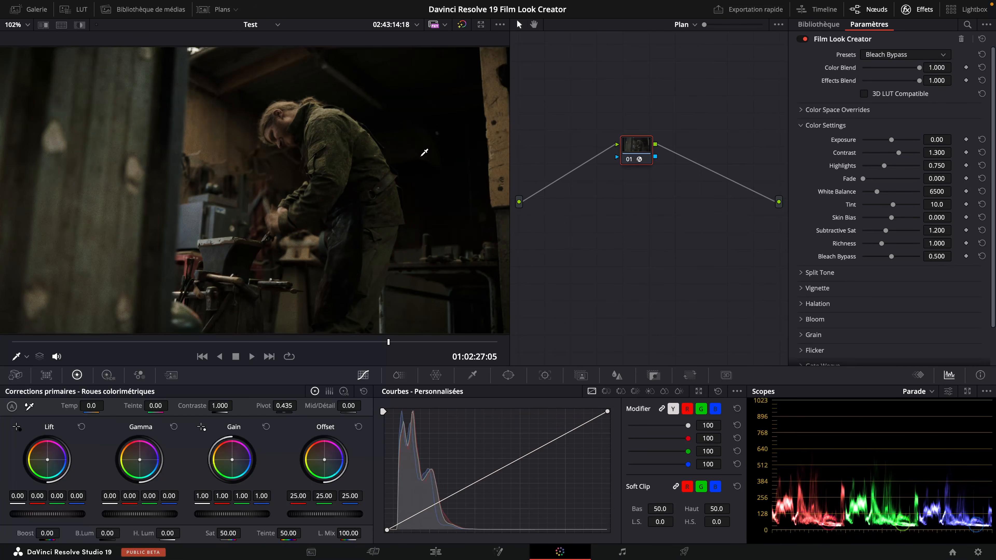
key("super+d")
key("super+d")
Try the Nostalgic preset and play the clip from 01:02:23:00 to preview its look
left_click(902, 55)
left_click(895, 114)
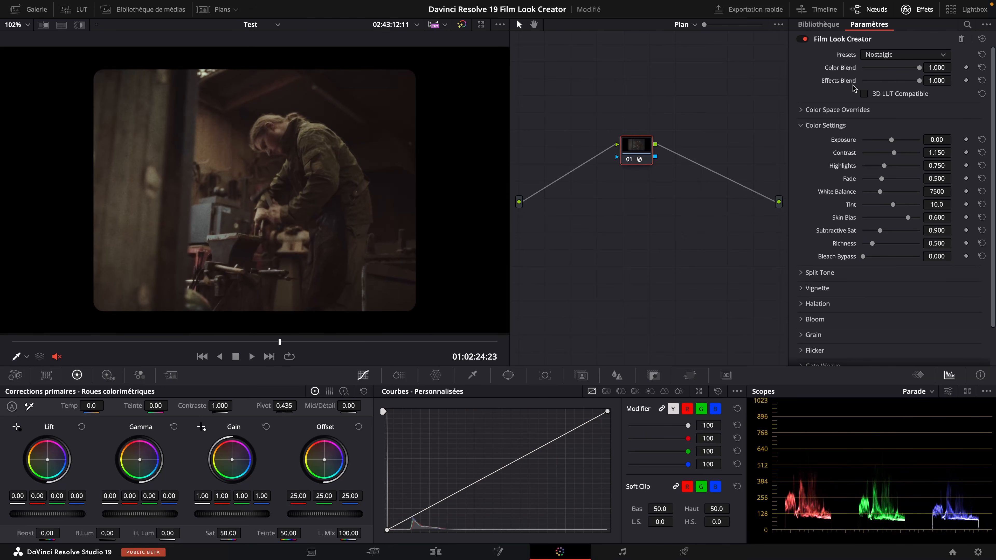
left_click(188, 343)
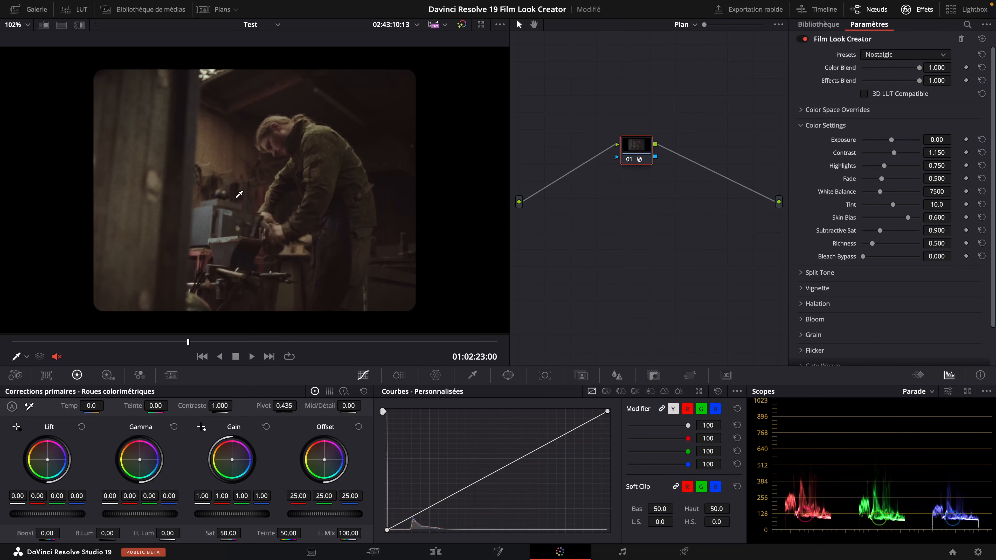
key("space")
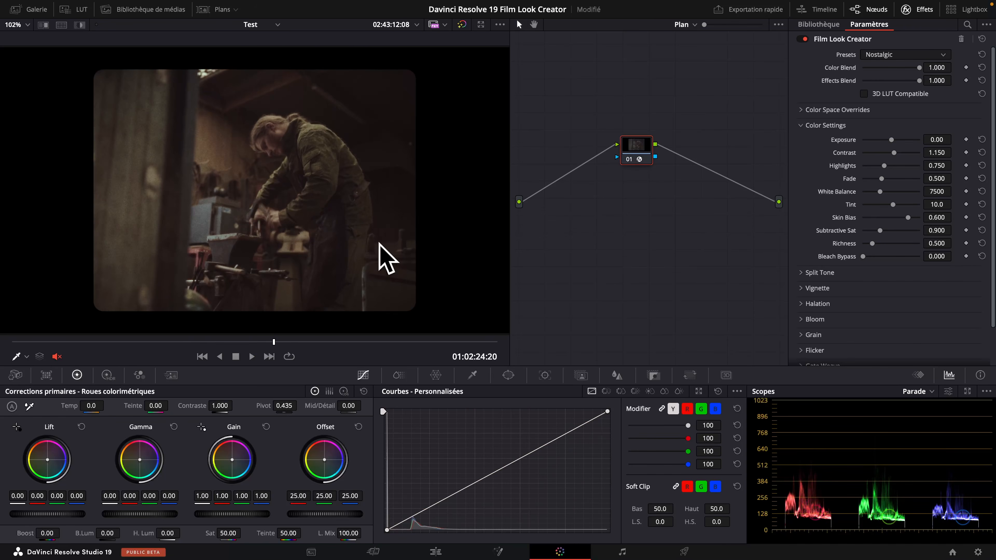
Try the Default No Effects and Custom presets, and switch back to Default 65mm
left_click(902, 55)
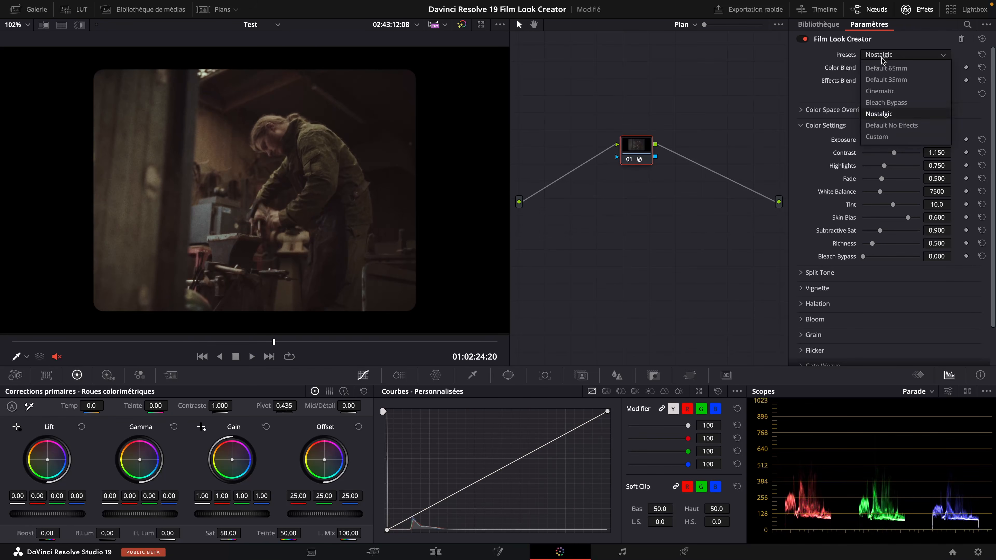
left_click(898, 129)
left_click(937, 56)
left_click(887, 141)
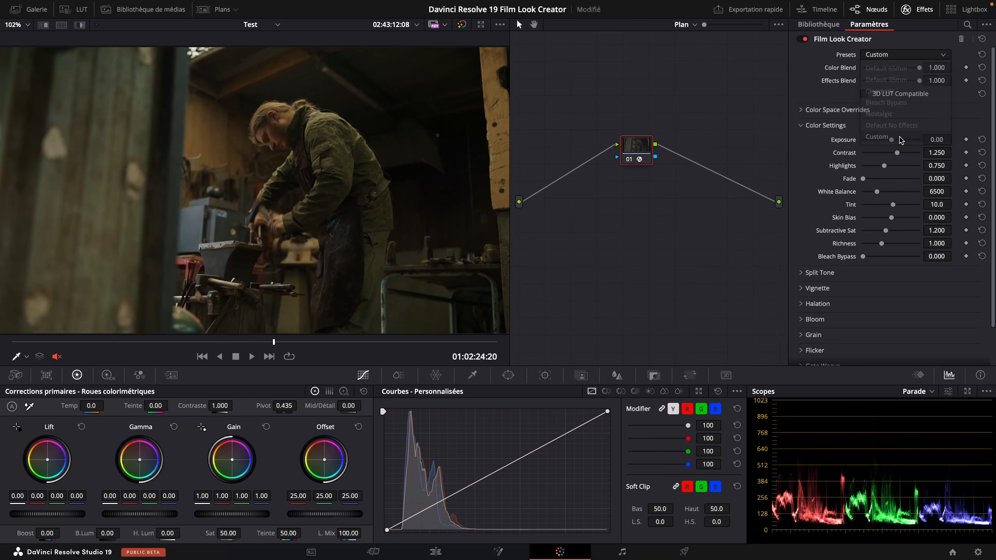
left_click(890, 56)
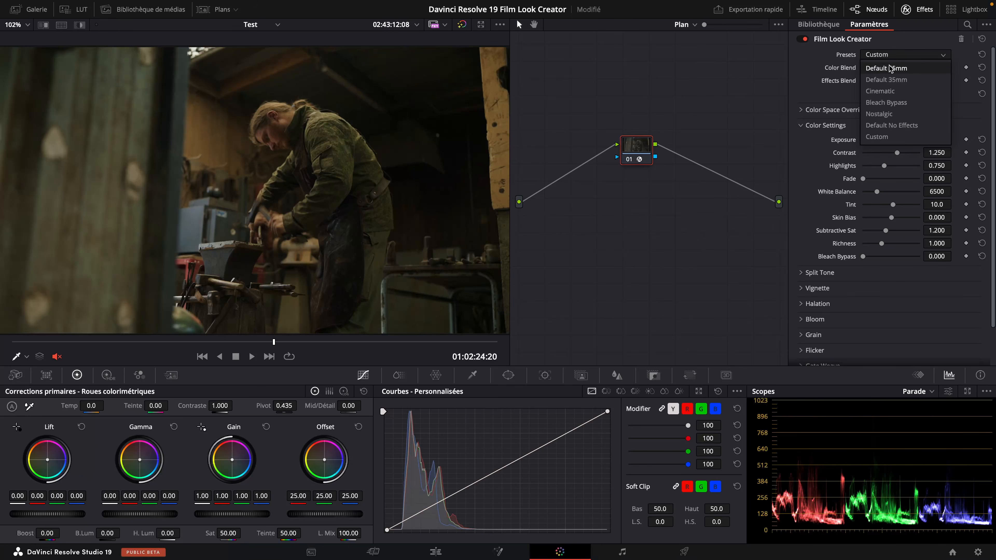
left_click(882, 69)
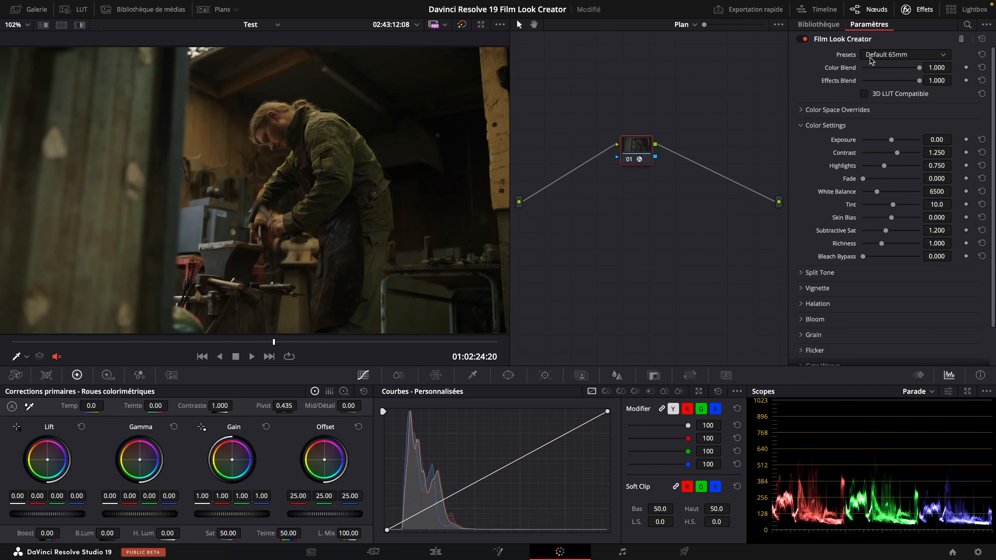
Test Color Blend and Effects Blend one at a time at 0, toggling the effect for comparison, and reset each
left_click_drag(920, 69, 748, 85)
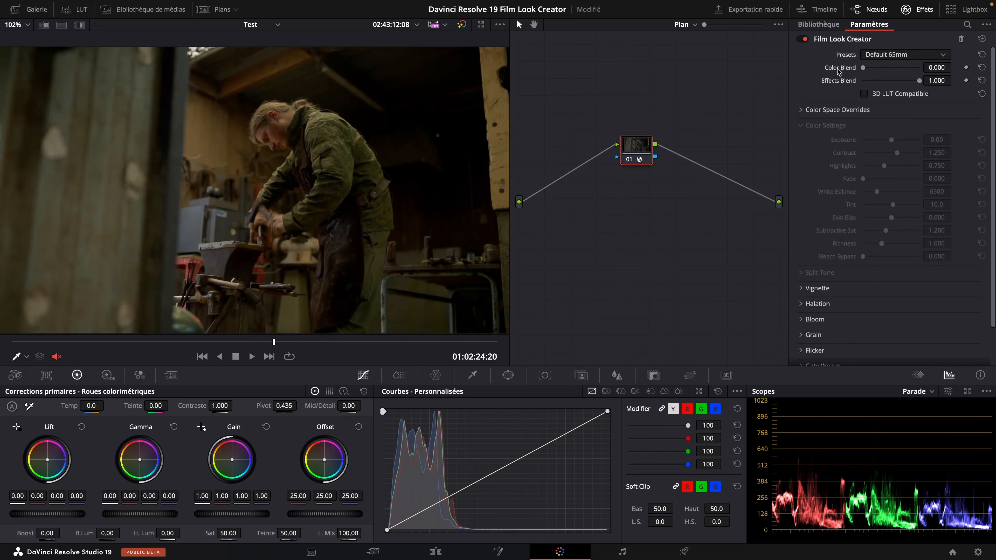
left_click(805, 40)
left_click(804, 39)
left_click(804, 39)
left_click(805, 39)
double_click(863, 67)
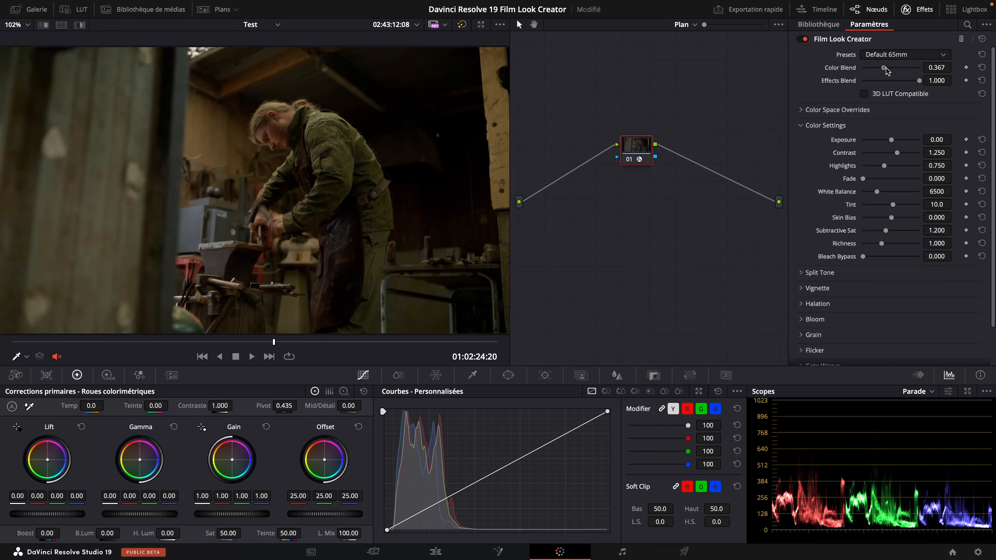
left_click_drag(920, 80, 723, 96)
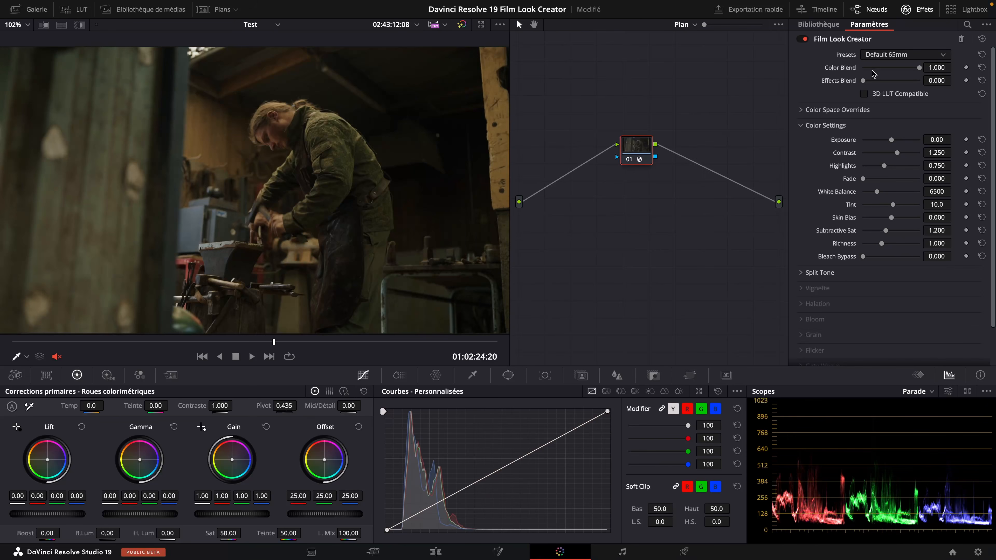
double_click(873, 80)
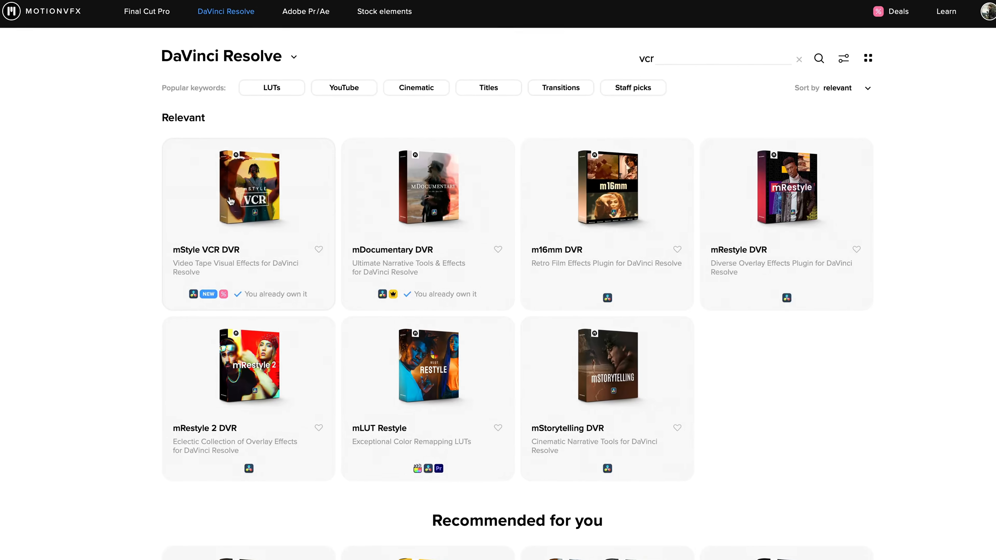
mouse_move(228, 199)
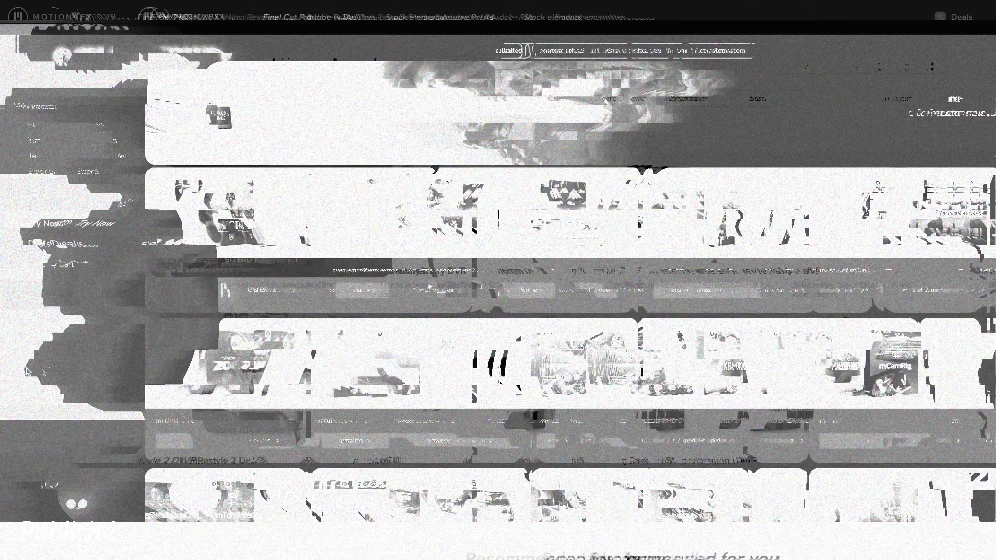
scroll(430, 383, "down", 1)
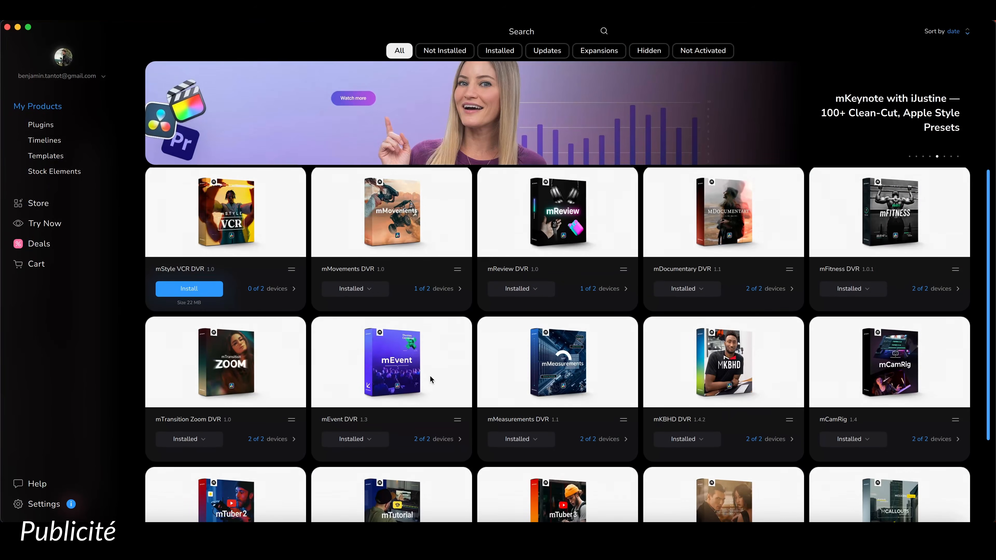
Browse the installed plugin products and view the reinstall and uninstall options for mEvent DVR and mReview DVR
scroll(615, 390, "down", 3)
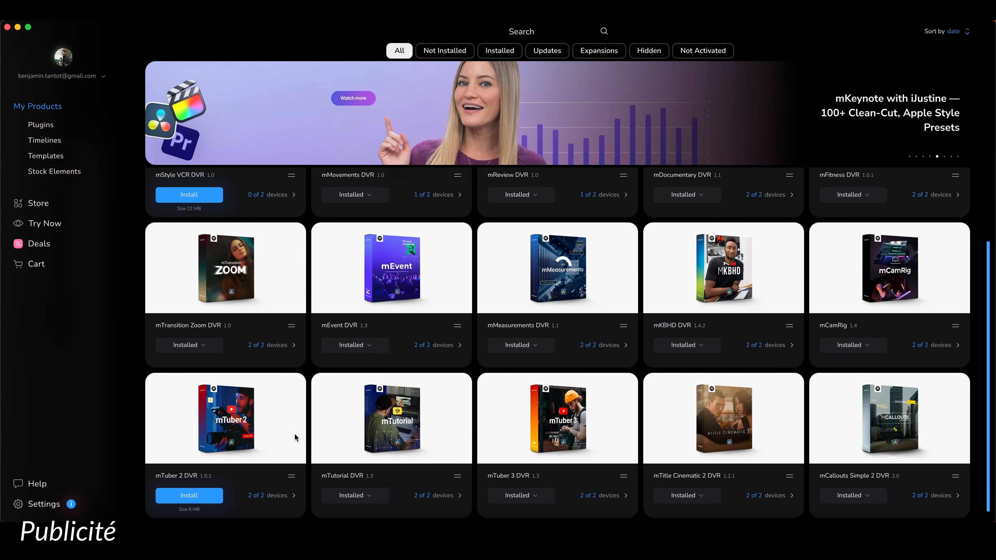
scroll(329, 430, "up", 3)
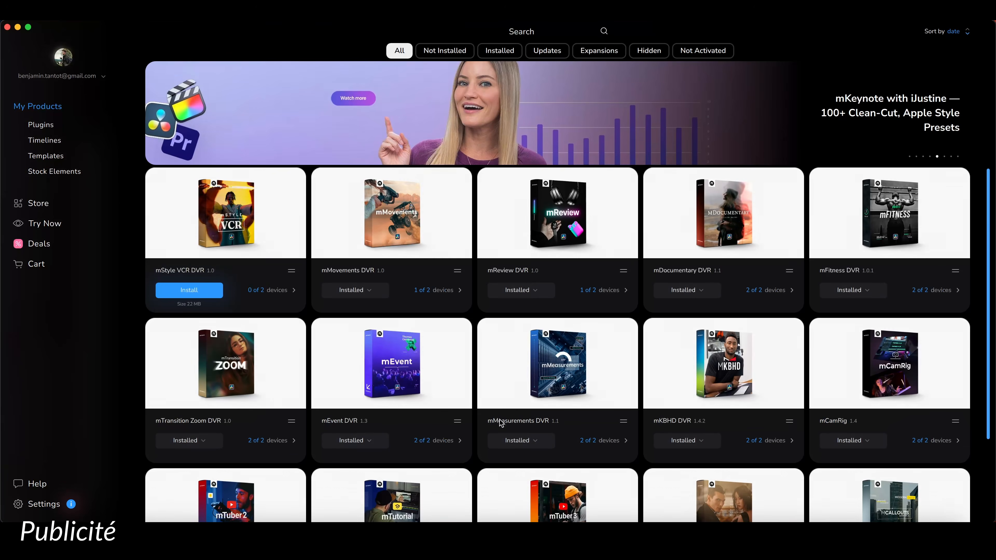
left_click(371, 446)
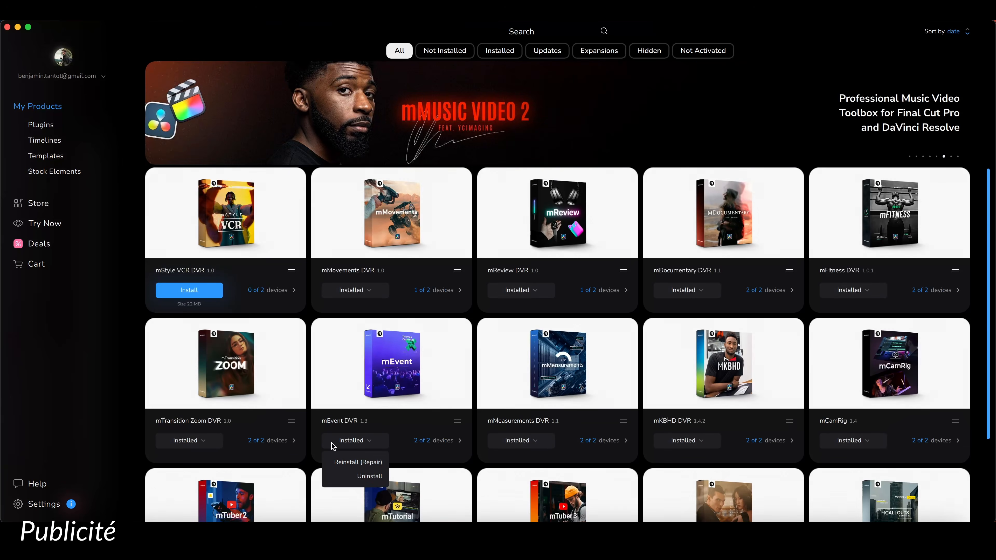
left_click(135, 371)
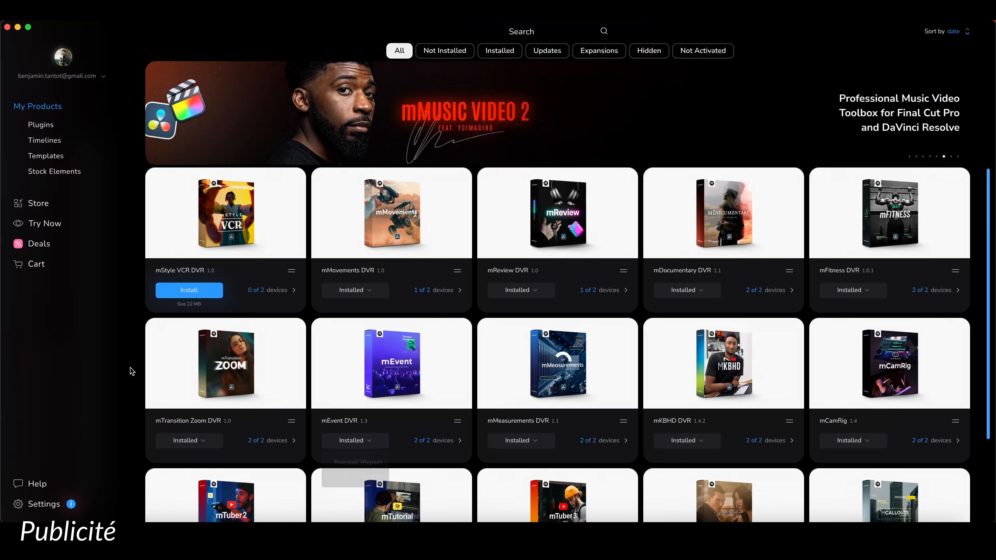
left_click(529, 293)
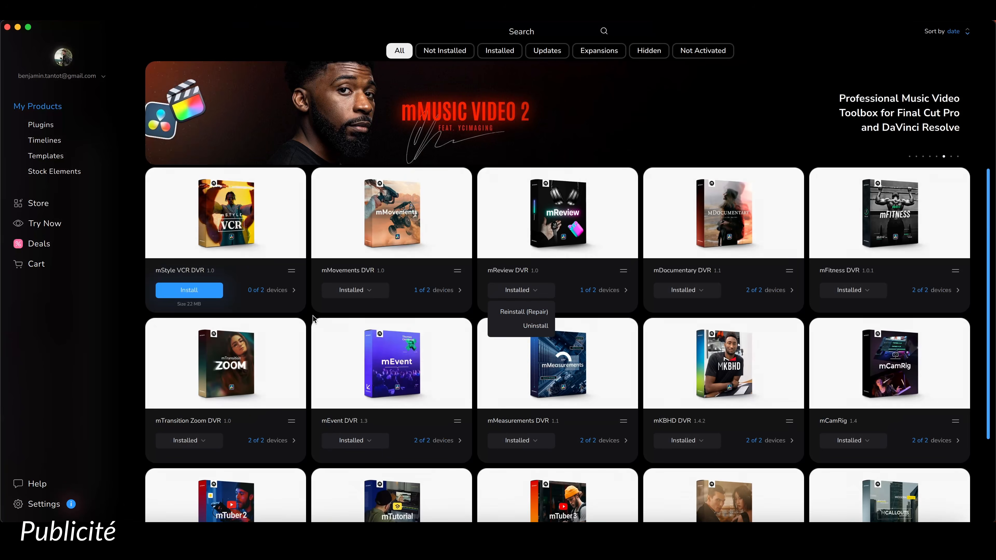
left_click(313, 318)
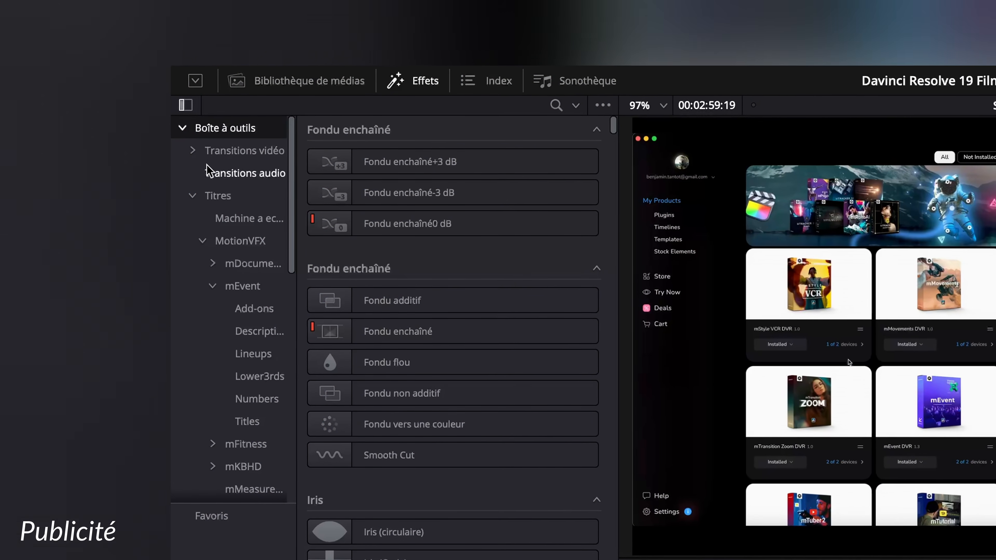
Show the MotionVFX video transitions in the DaVinci Resolve effects toolbox and open the mStyle VCR category
left_click(193, 151)
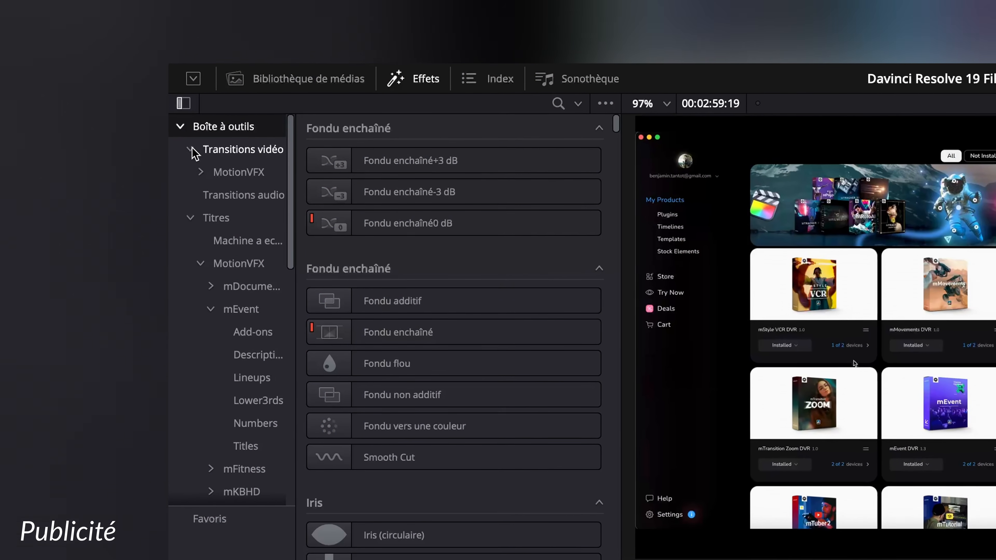
left_click(200, 173)
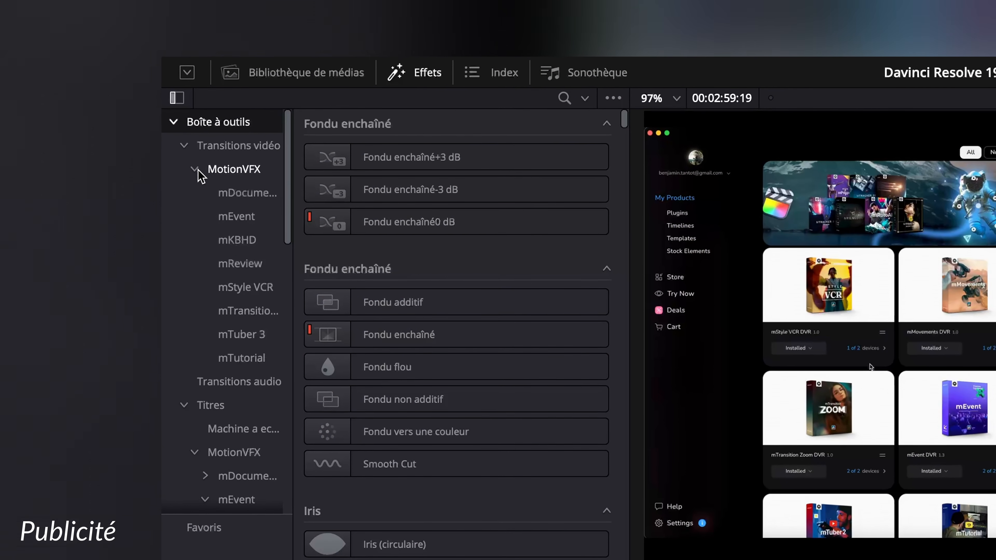
left_click(239, 289)
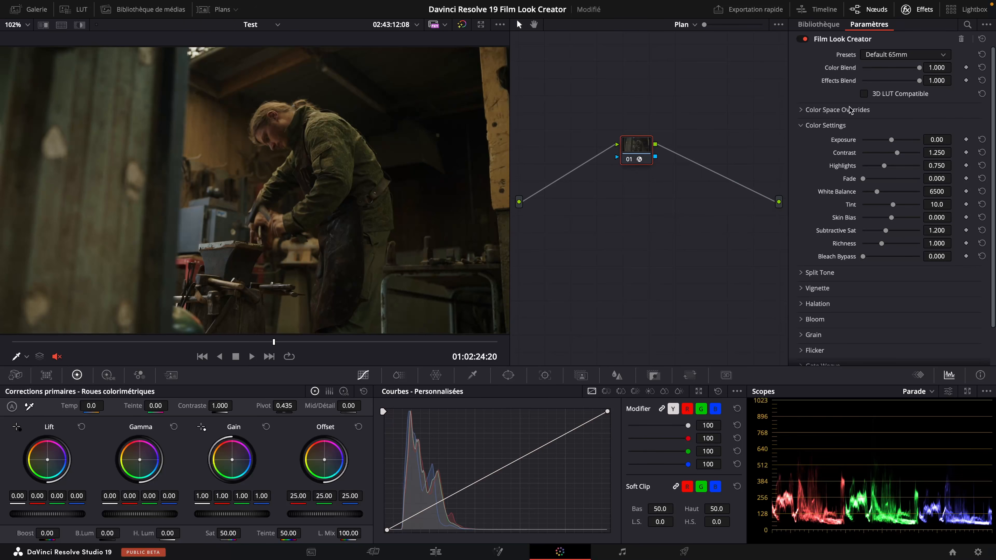
Examine the Input Color Space and Input Gamma choices in Color Space Overrides, and save the project
left_click(800, 111)
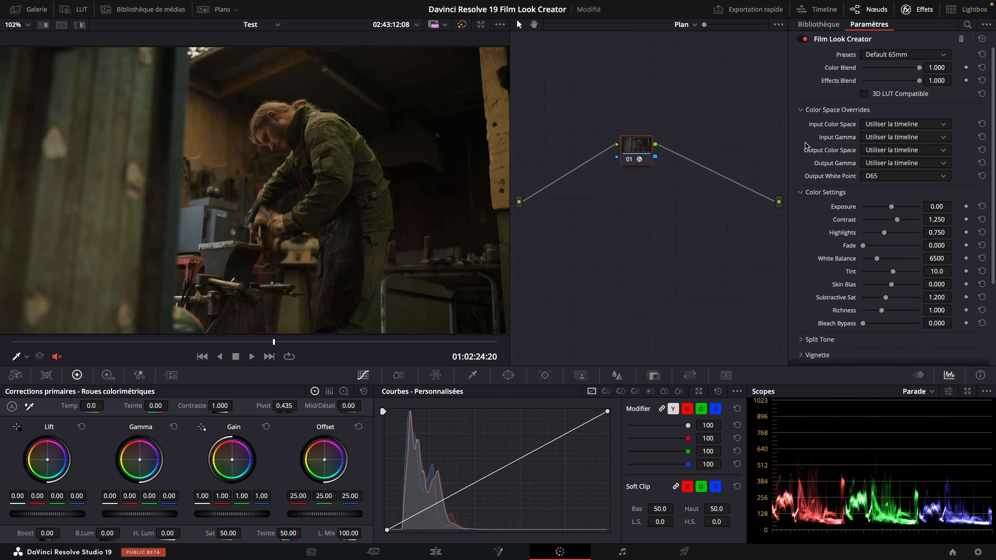
left_click(891, 124)
left_click(834, 141)
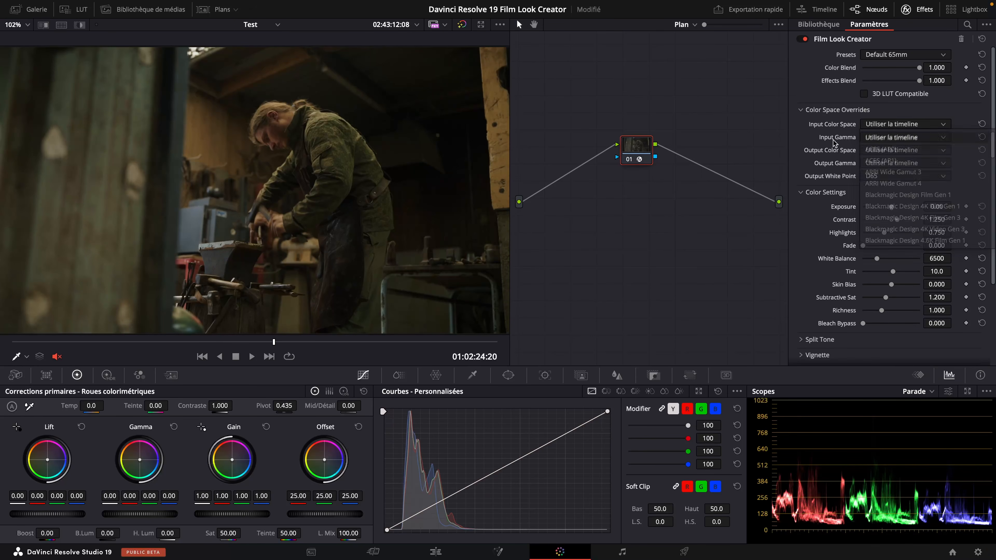
left_click(881, 136)
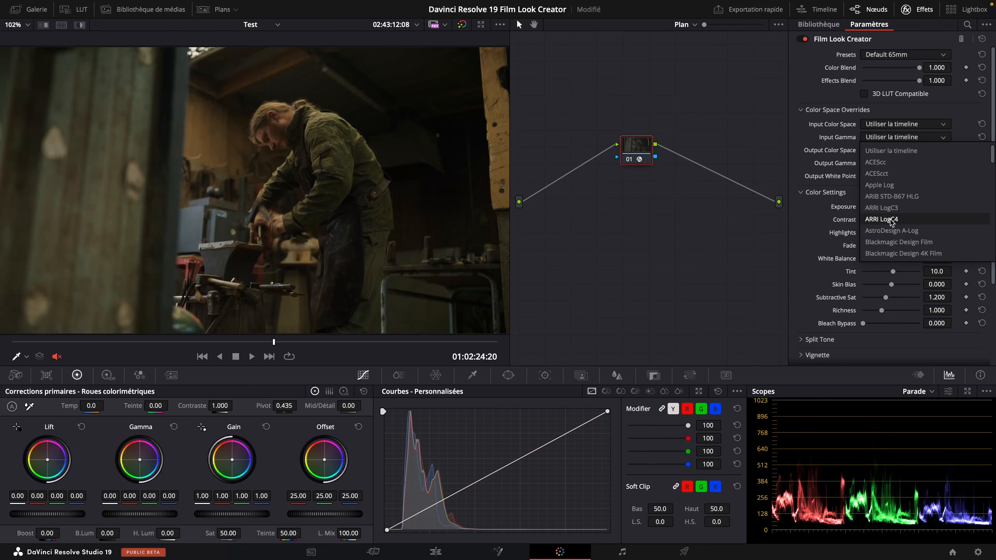
left_click(852, 137)
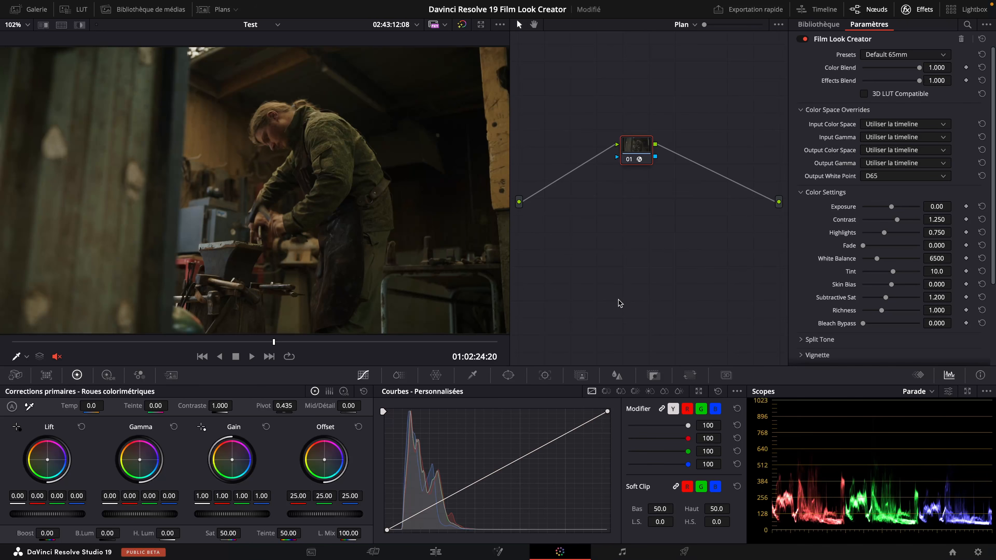
key("ctrl+s")
left_click(803, 110)
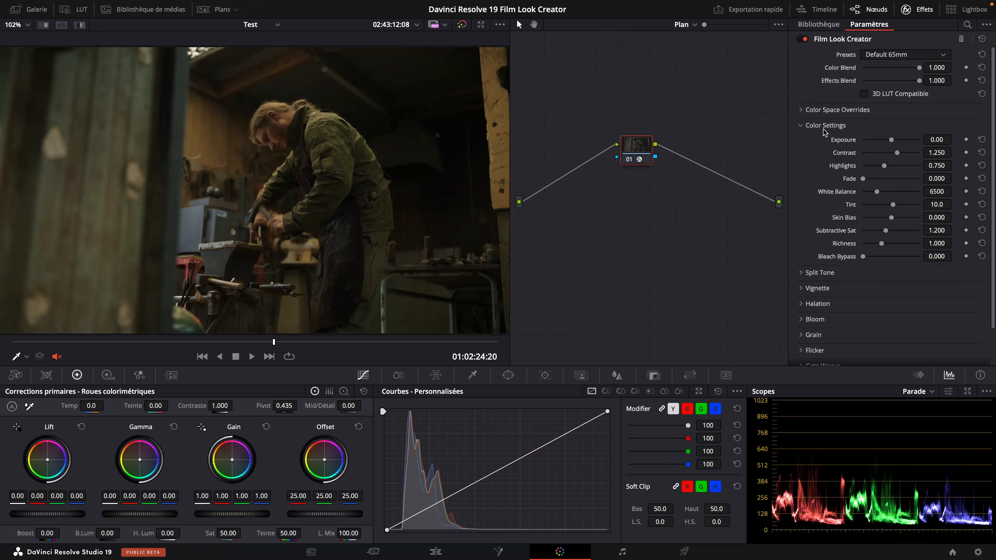
Try raising the primary Offset to 58.45 on the blacksmith clip, and undo that change
double_click(839, 141)
left_click_drag(318, 517, 290, 518)
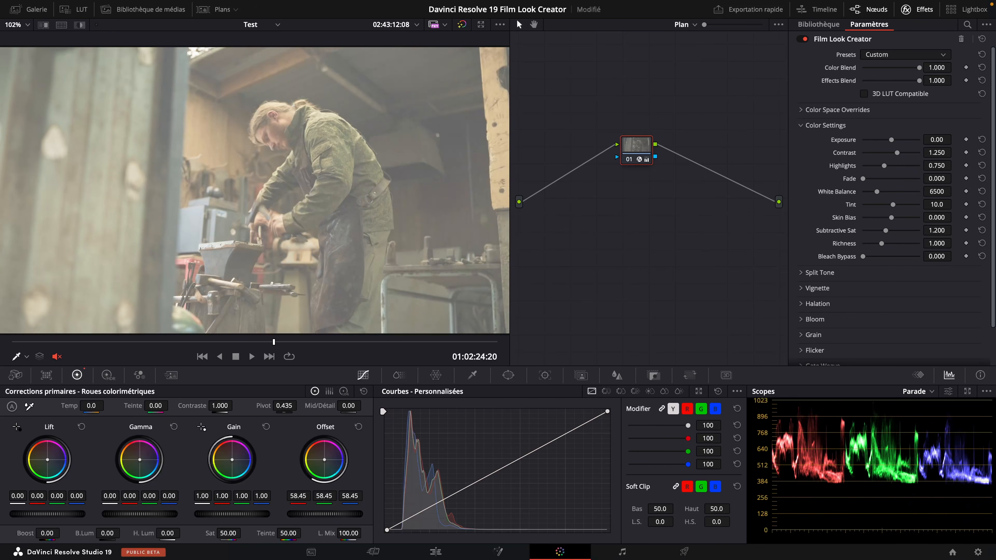
key("ctrl+z")
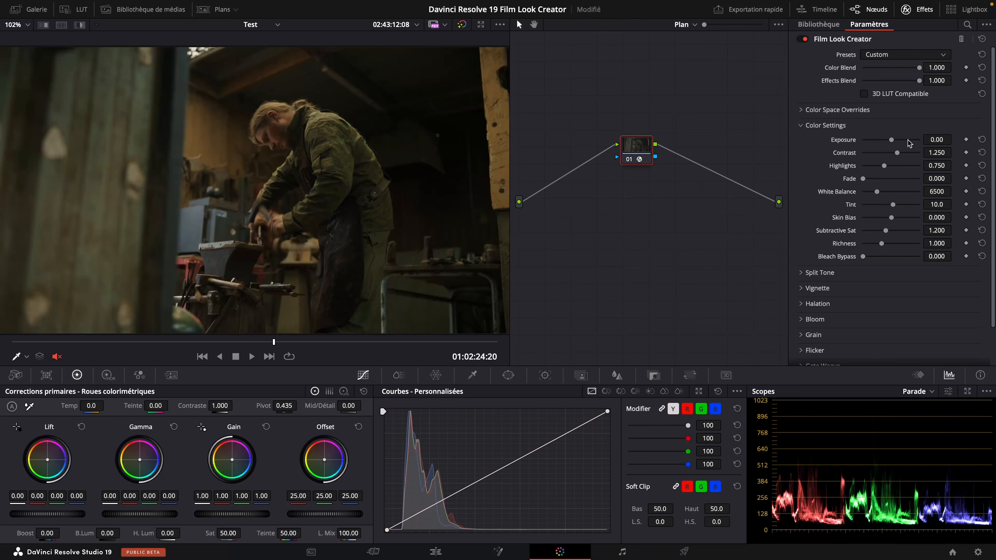
Try out the Exposure control, reapply the Default 65mm preset, and set Exposure to 0.50
left_click_drag(893, 141, 909, 144)
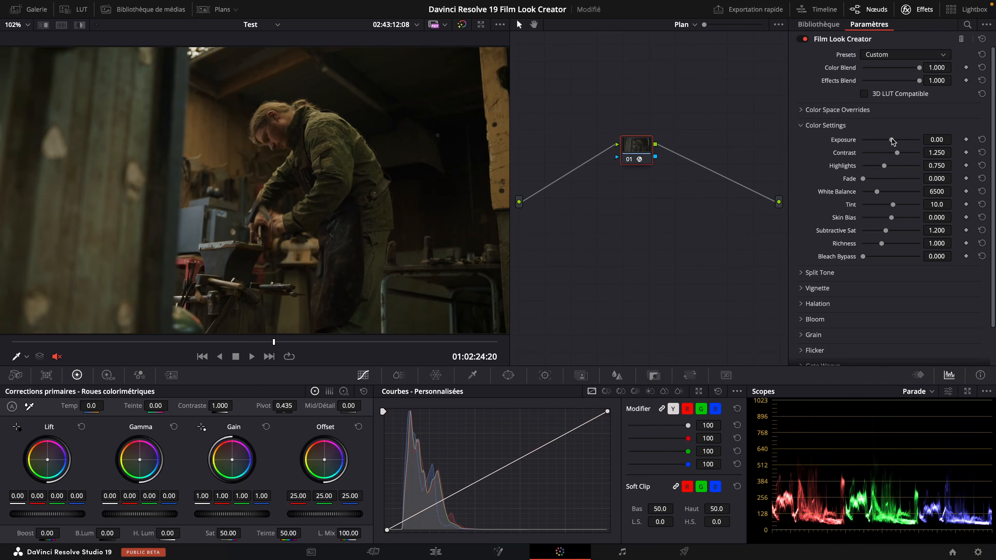
left_click_drag(893, 142, 893, 142)
left_click_drag(919, 67, 885, 67)
left_click(887, 55)
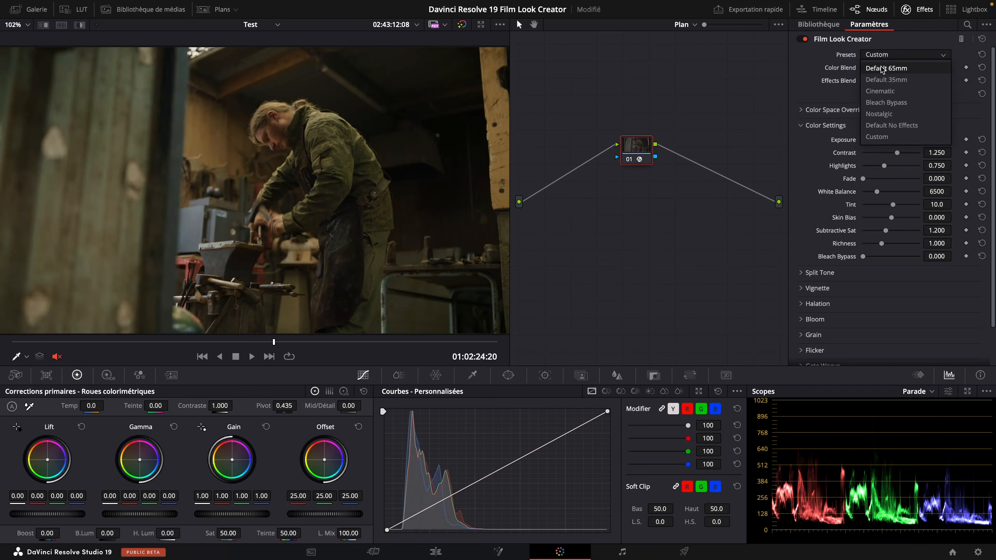
left_click(882, 67)
left_click_drag(892, 141, 895, 142)
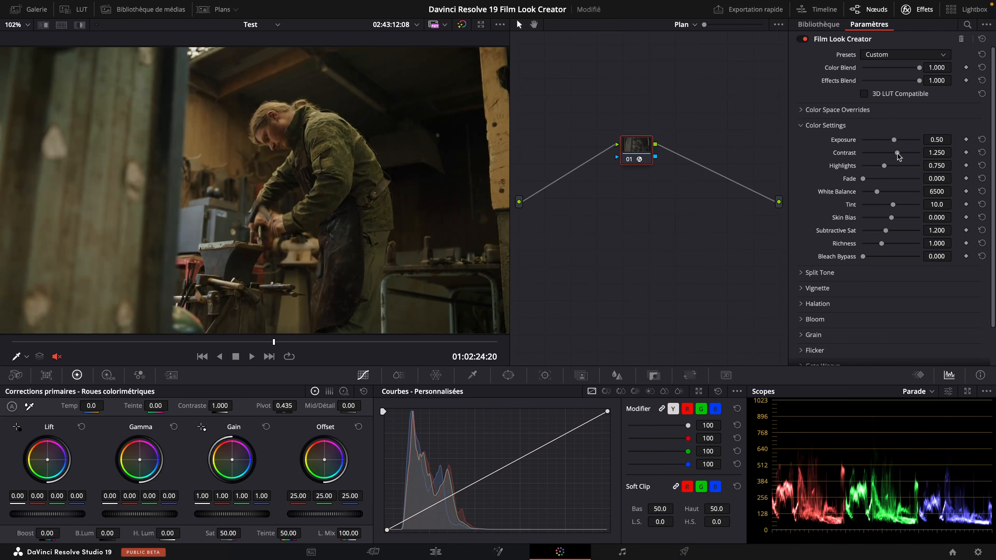
Test the effect's Contrast control and Fade at 0.702 one at a time, resetting each to its default
mouse_move(899, 156)
left_mouse_down()
mouse_move(886, 161)
mouse_move(903, 162)
left_mouse_up()
double_click(837, 154)
mouse_move(863, 183)
left_mouse_down()
mouse_move(874, 187)
mouse_move(865, 184)
left_mouse_up()
left_click_drag(878, 181, 890, 181)
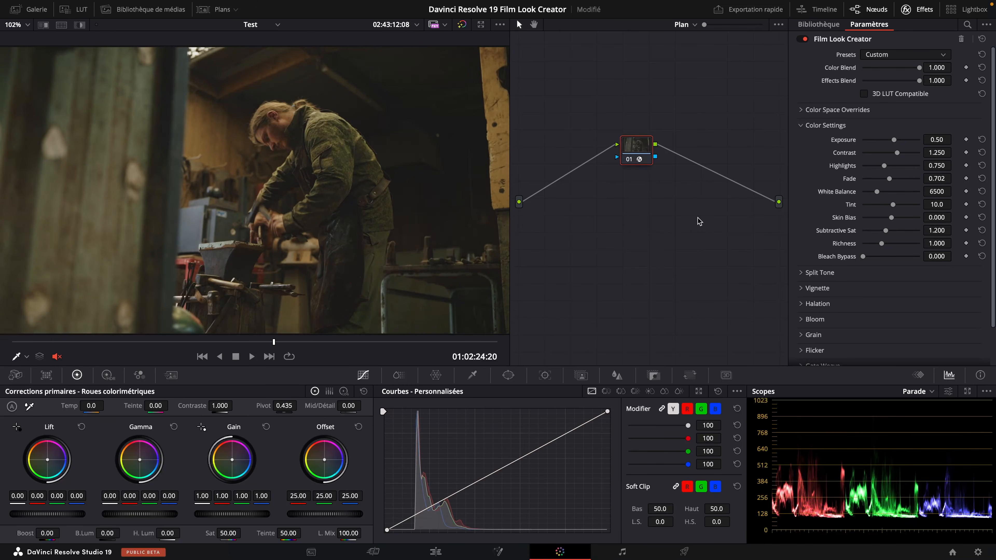
double_click(850, 179)
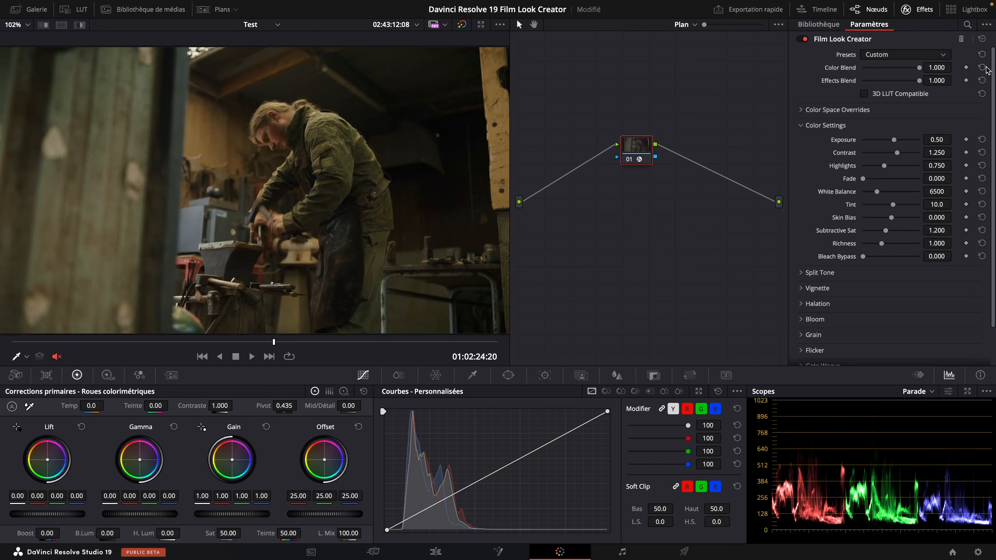
Disable and re-enable Film Look Creator for comparison, and set its White Balance to 6131
left_click(804, 39)
left_click(803, 39)
left_click_drag(877, 195, 877, 196)
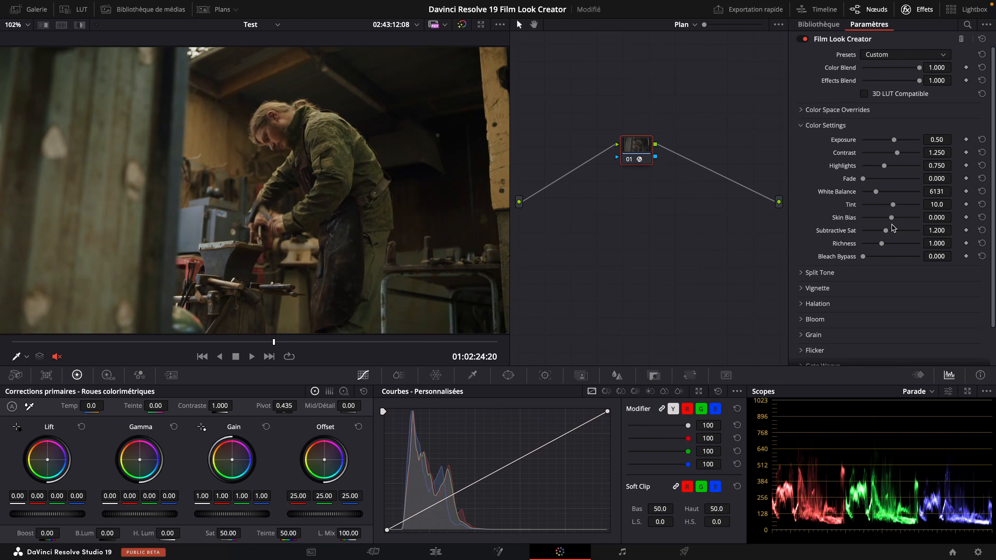
Test the effect of Skin Bias on the blacksmith's skin tones and reset it to its default
left_click(891, 219)
mouse_move(892, 221)
left_mouse_down()
mouse_move(922, 222)
mouse_move(846, 237)
mouse_move(887, 236)
left_mouse_up()
double_click(845, 219)
Test Subtractive Sat at 2.147 and Richness at about 1.35 one at a time, resetting each
mouse_move(884, 231)
left_mouse_down()
mouse_move(896, 232)
mouse_move(881, 244)
mouse_move(898, 248)
mouse_move(878, 246)
left_mouse_up()
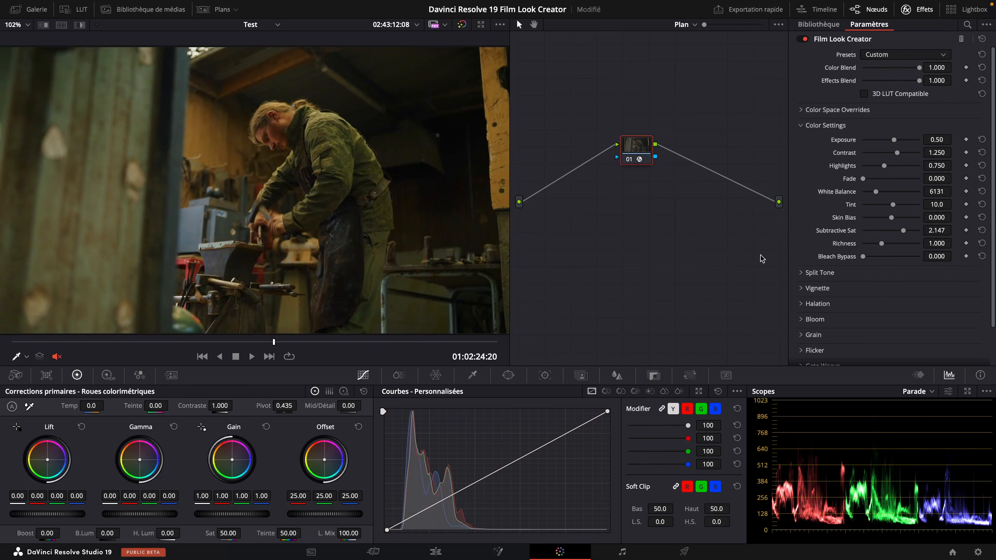
double_click(840, 231)
left_click_drag(882, 244, 895, 244)
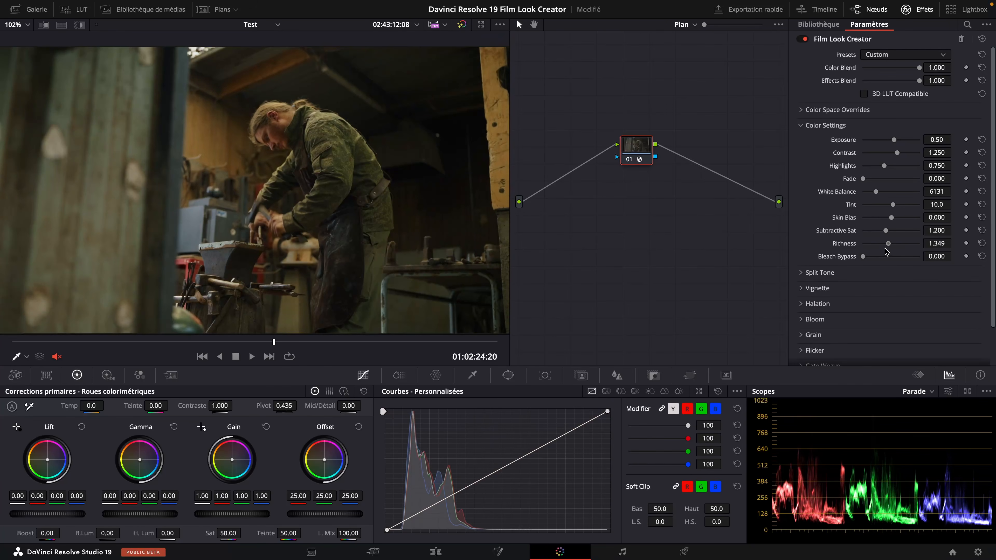
double_click(844, 245)
Test Bleach Bypass at 0.808, compare it with the Bleach Bypass preset, undo the preset, and reset the control
left_click_drag(865, 258, 909, 260)
left_click(901, 54)
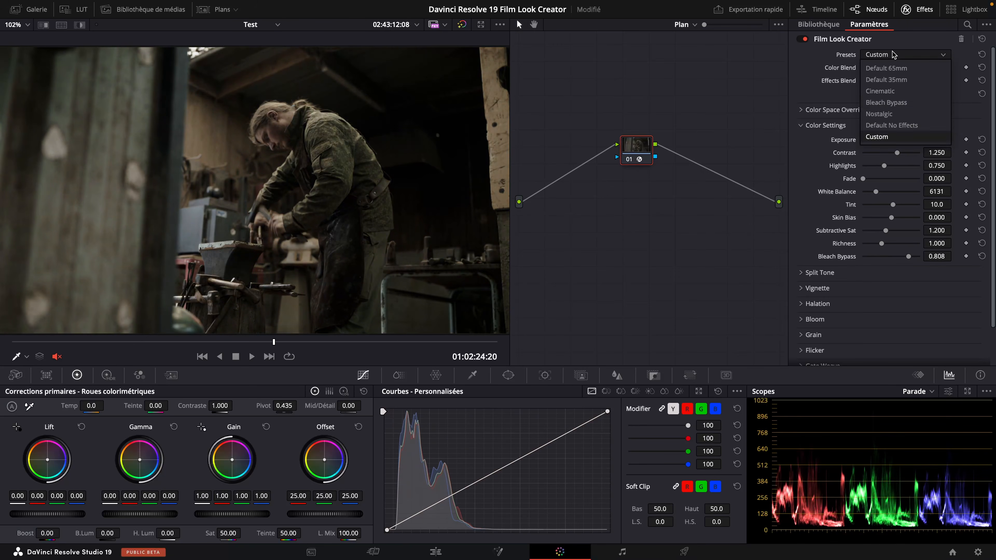
left_click(887, 102)
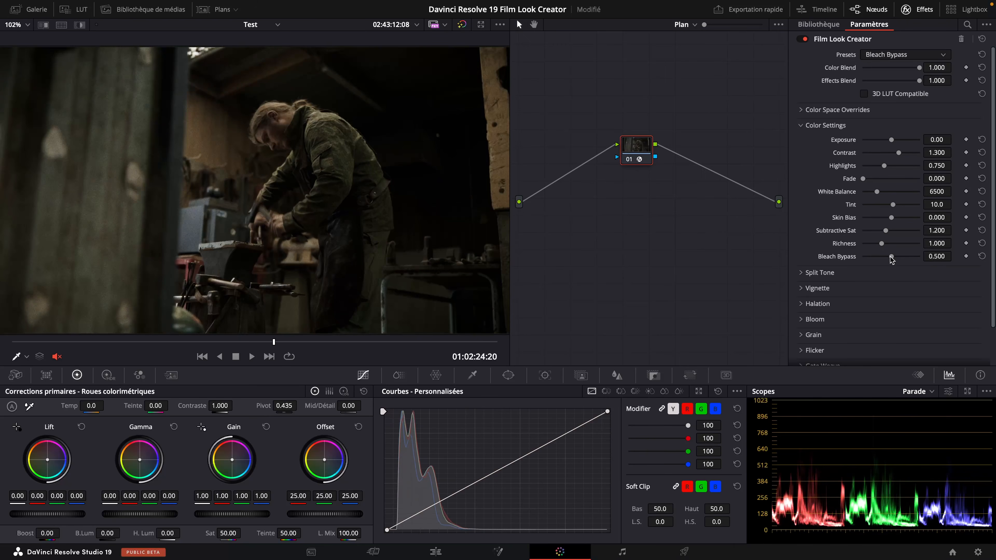
key("ctrl+z")
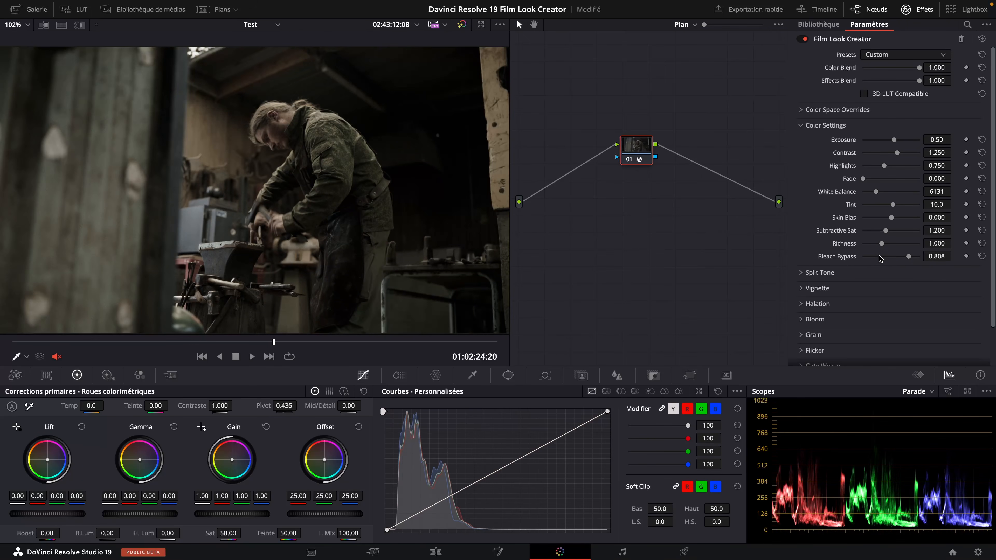
double_click(833, 259)
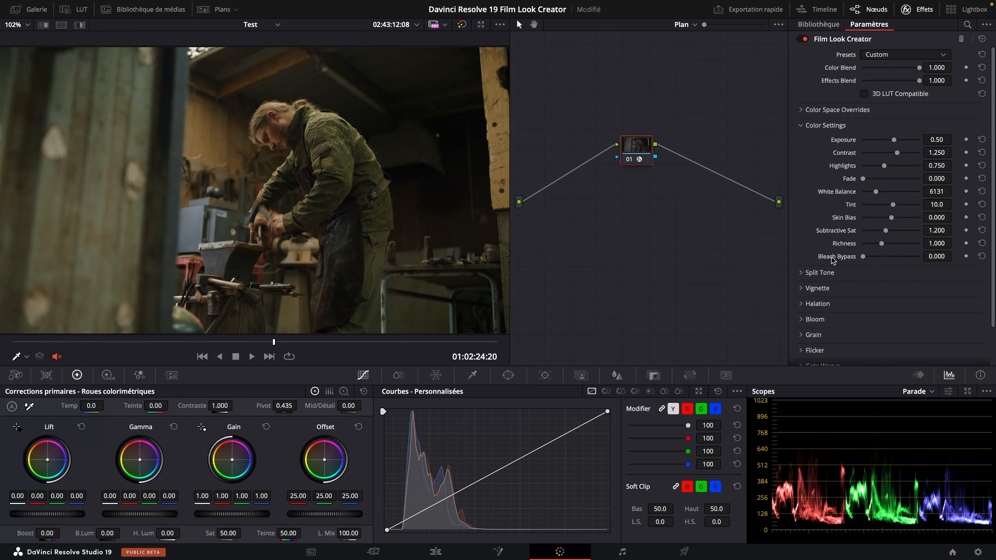
left_click_drag(863, 258, 882, 258)
double_click(871, 259)
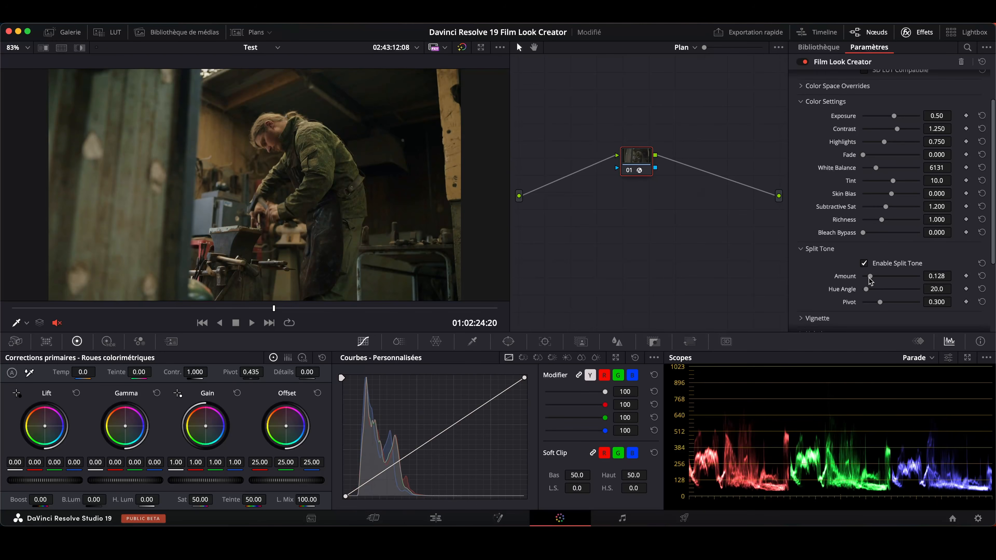
Try Split Tone with Amount at 0, at 0.468, and at 0.504 with a Hue Angle of 191.5
left_click_drag(869, 276, 859, 278)
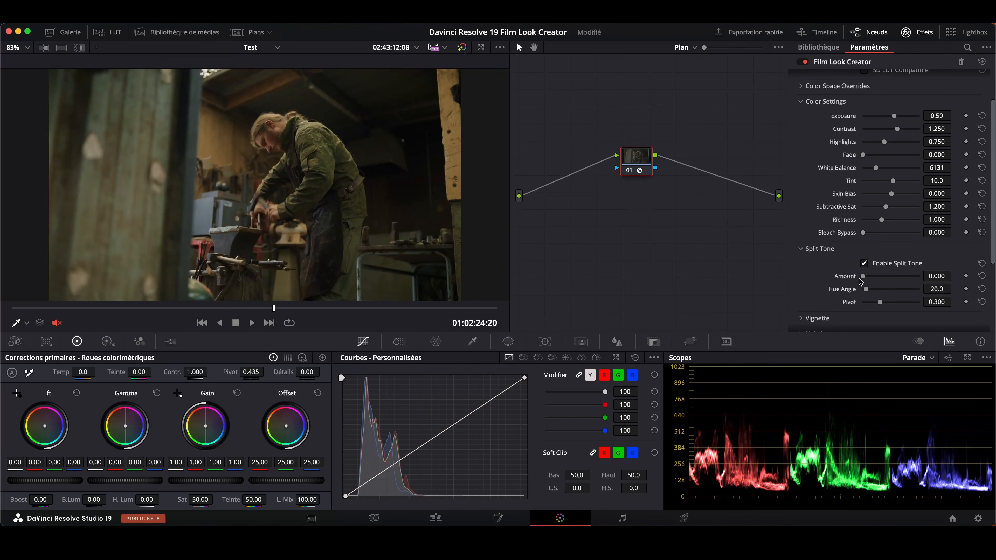
left_click_drag(865, 279, 891, 289)
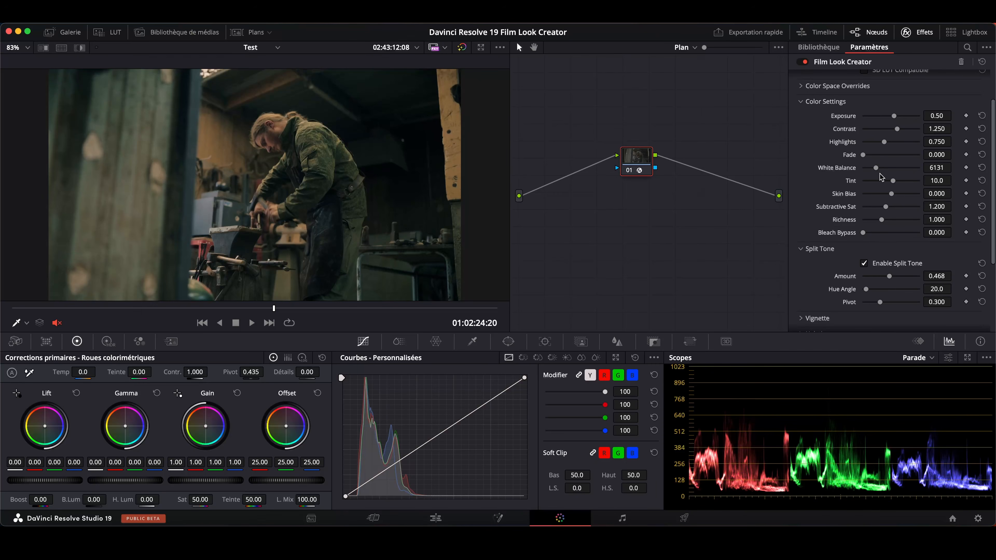
mouse_move(890, 277)
left_mouse_down()
mouse_move(872, 291)
mouse_move(894, 295)
left_mouse_up()
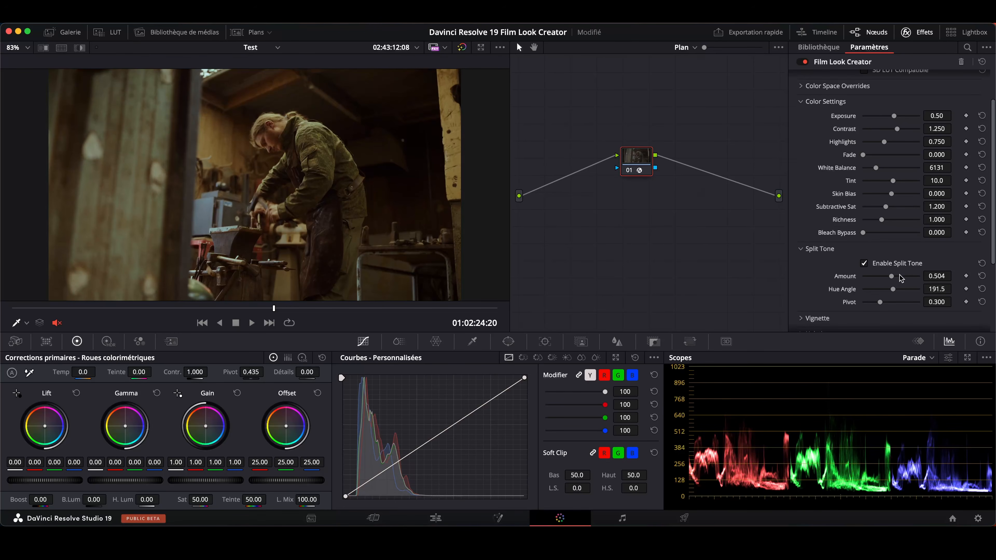
Return the Split Tone Hue Angle to 20.0, set Amount to 0.248, and check the image full screen
mouse_move(891, 277)
left_mouse_down()
mouse_move(867, 289)
mouse_move(875, 281)
left_mouse_up()
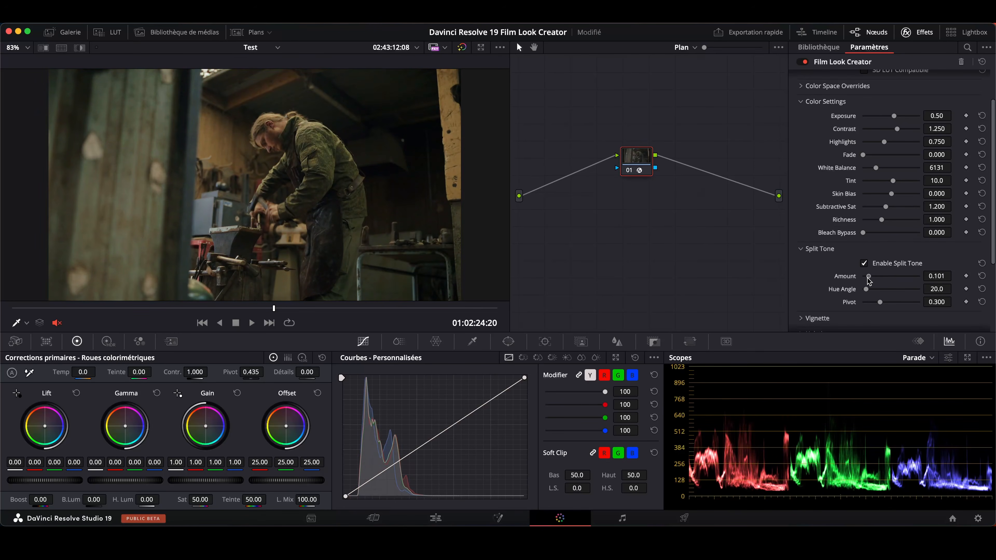
key("super+f")
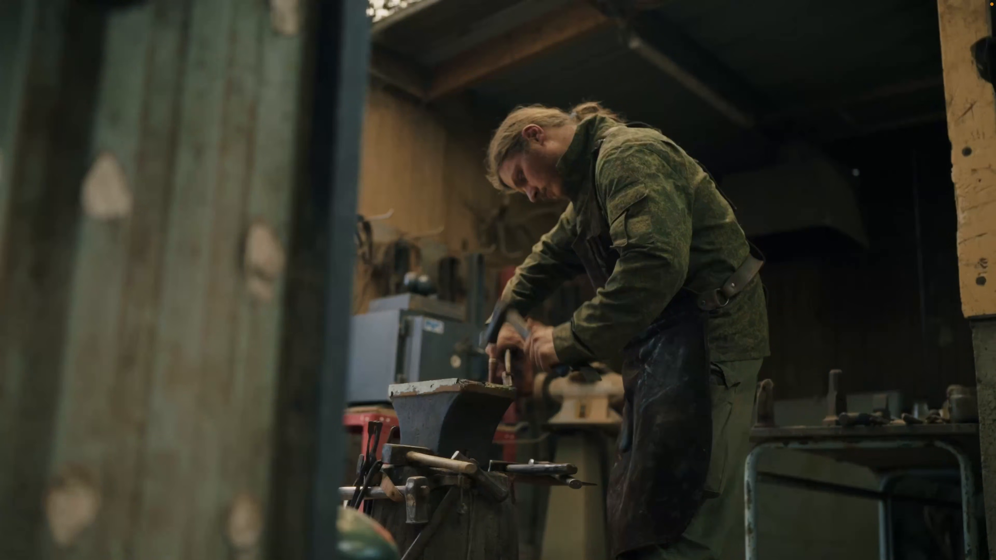
key("super+f")
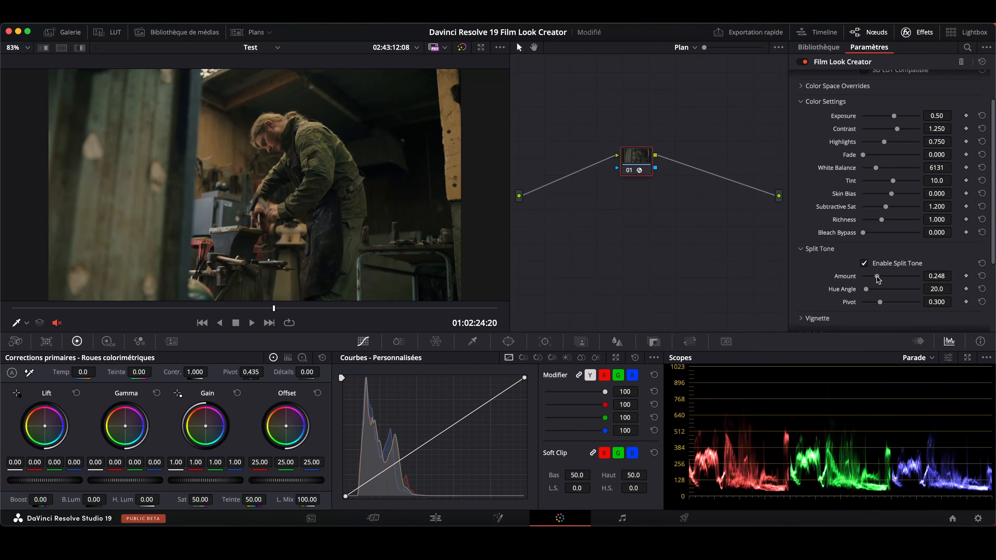
Set the Split Tone Amount to 0.312, then set the Vignette Amount to 0.477 and Size to 0.386
left_click_drag(880, 279, 883, 279)
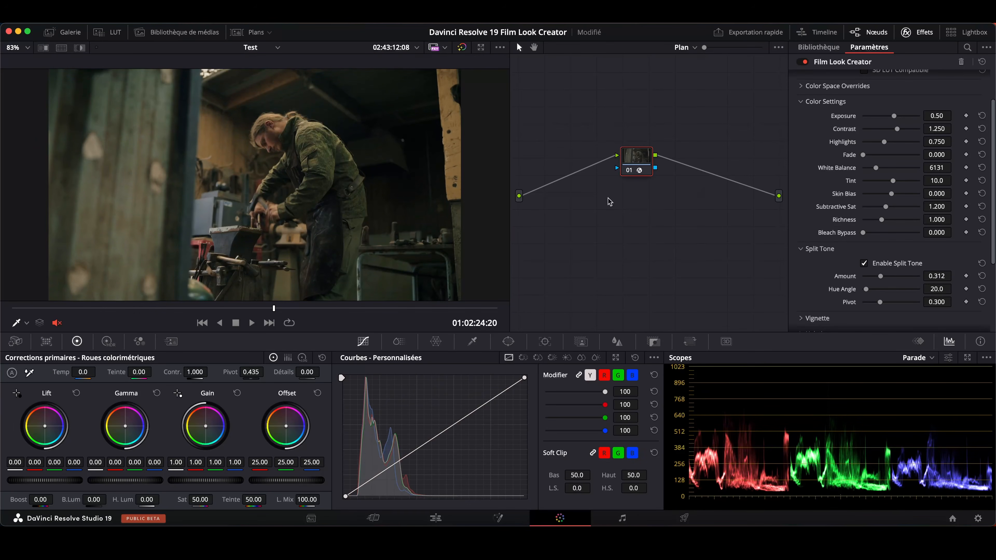
scroll(824, 287, "down", 5)
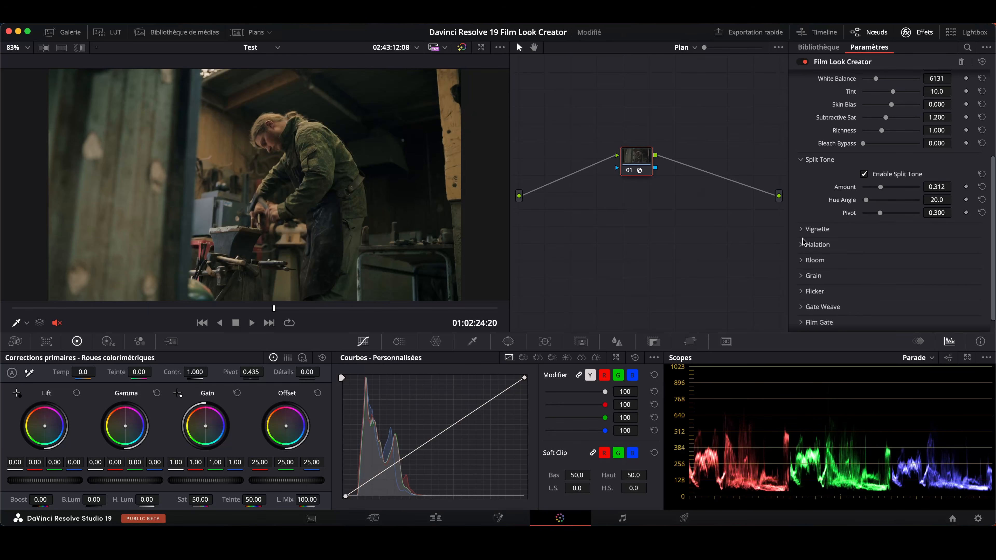
left_click(801, 230)
mouse_move(878, 257)
left_mouse_down()
mouse_move(889, 257)
mouse_move(885, 269)
left_mouse_up()
Judge Halation close up on the blacksmith's face at Amount 1.000, and settle on Amount 0.688 with Radius 6.05
left_click(815, 287)
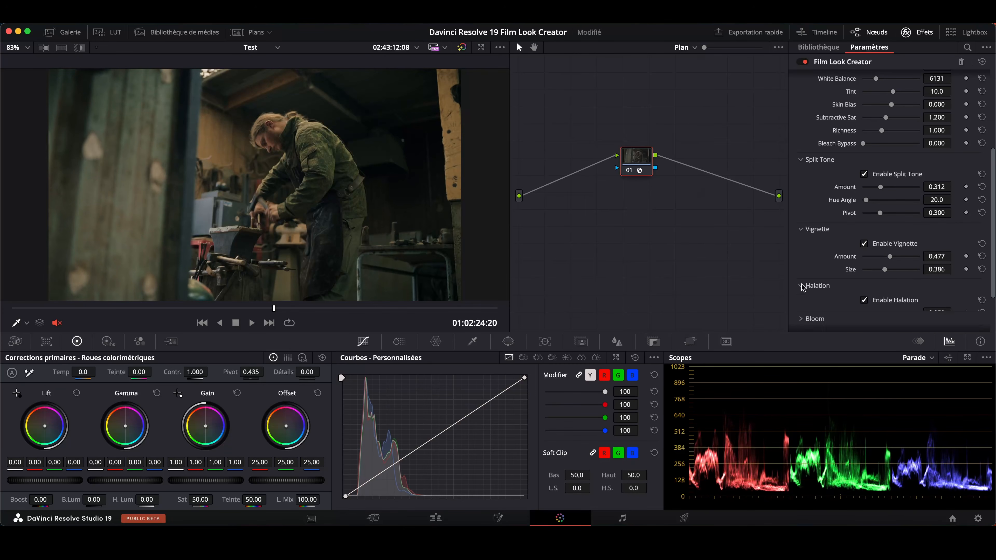
scroll(816, 220, "down", 3)
scroll(338, 125, "up", 5)
left_click_drag(339, 126, 367, 291)
left_click_drag(360, 192, 332, 156)
left_click_drag(878, 239, 919, 240)
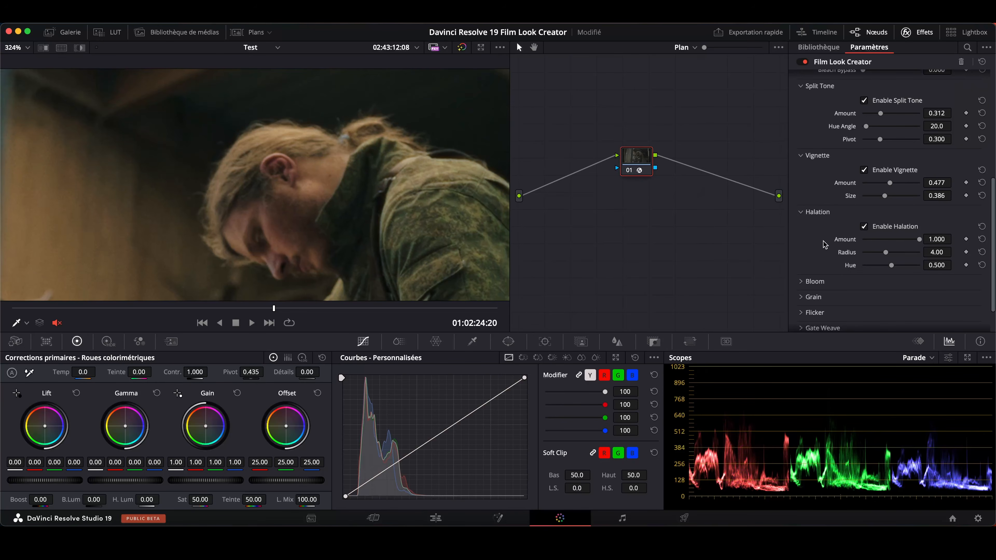
left_click(902, 240)
mouse_move(888, 255)
left_mouse_down()
mouse_move(871, 255)
mouse_move(899, 256)
left_mouse_up()
key("shift+z")
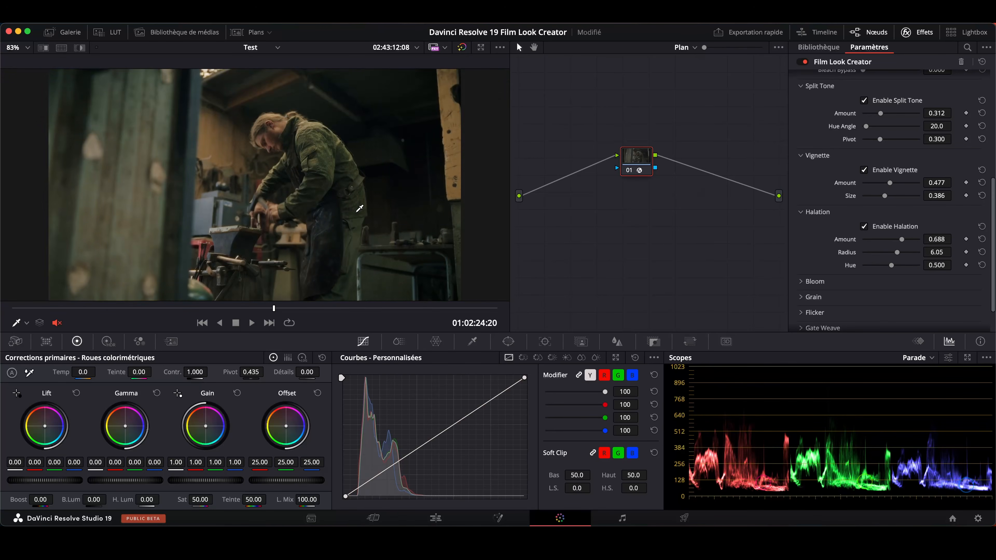
Set the Bloom Amount to 0.349 and its Radius to 11.9
left_click(814, 282)
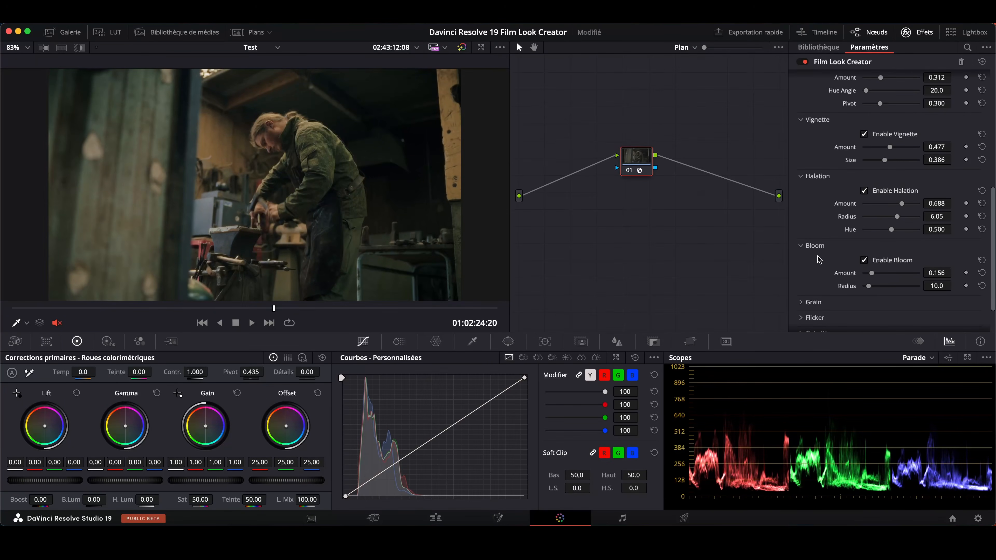
mouse_move(876, 276)
left_mouse_down()
mouse_move(896, 276)
mouse_move(871, 287)
mouse_move(907, 287)
mouse_move(870, 290)
left_mouse_up()
scroll(868, 268, "down", 3)
left_click_drag(896, 229, 883, 232)
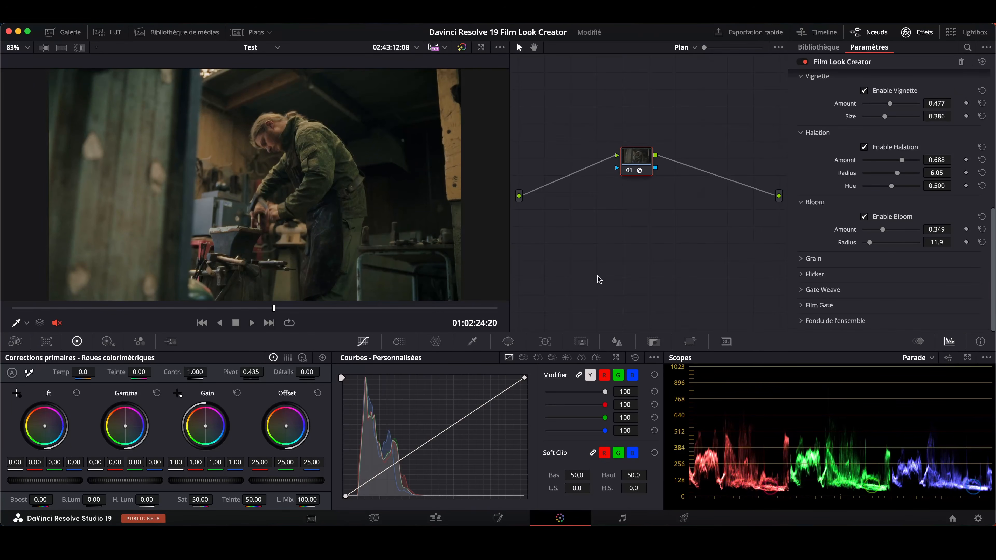
Look over the Grain preset and its controls
left_click(801, 259)
scroll(813, 263, "down", 3)
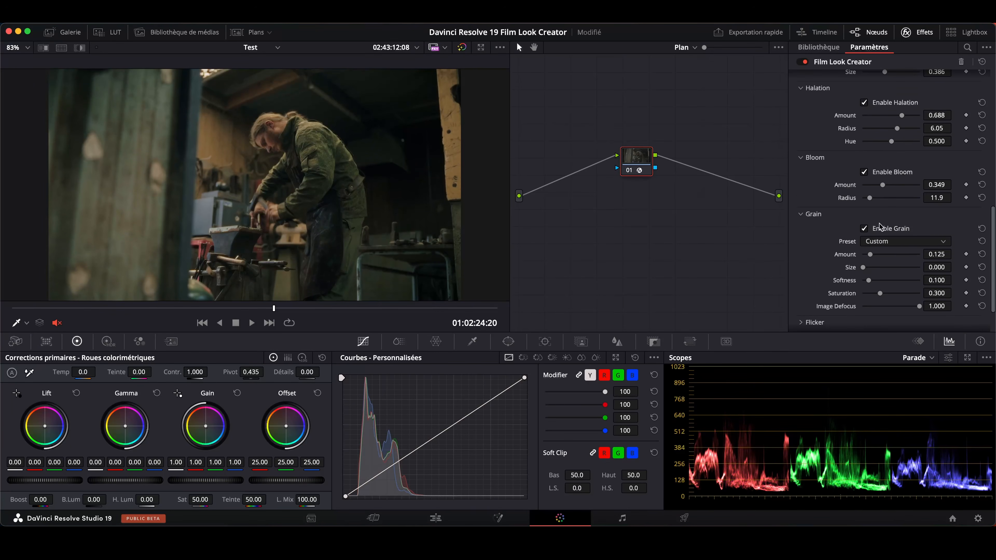
left_click(803, 214)
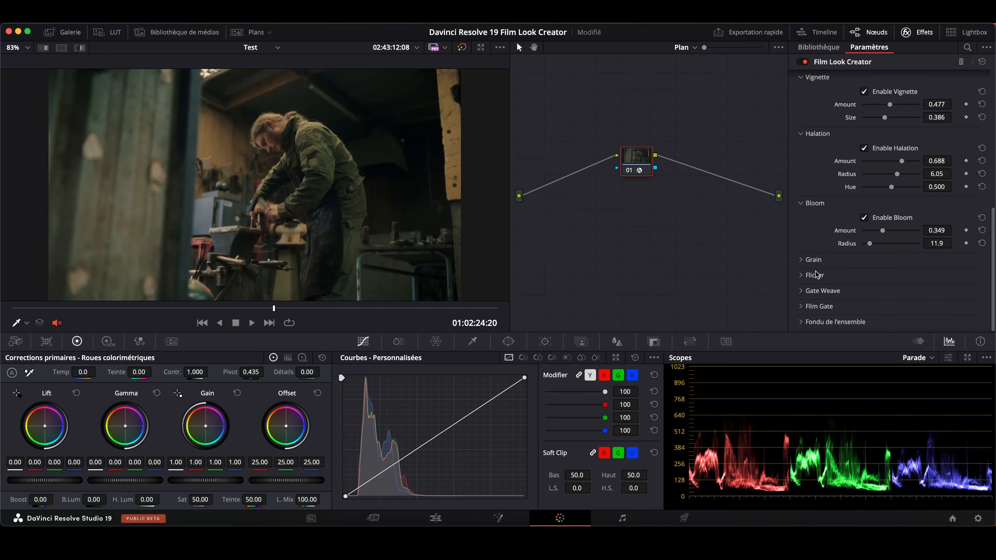
Play the clip to test the Flicker Amount, reset it, and look at the Gate Weave settings
left_click(805, 277)
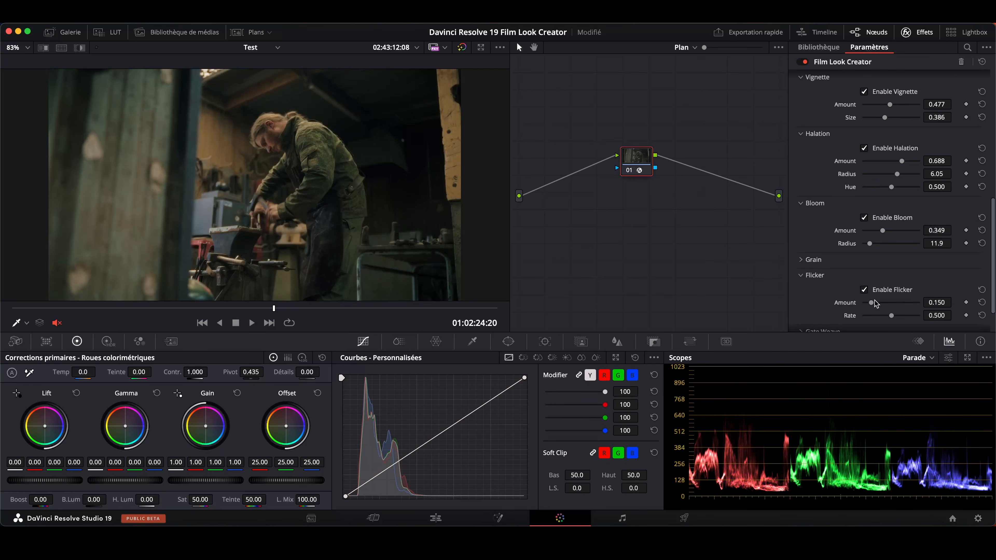
key("space")
key("space")
left_click_drag(893, 304, 856, 304)
double_click(851, 302)
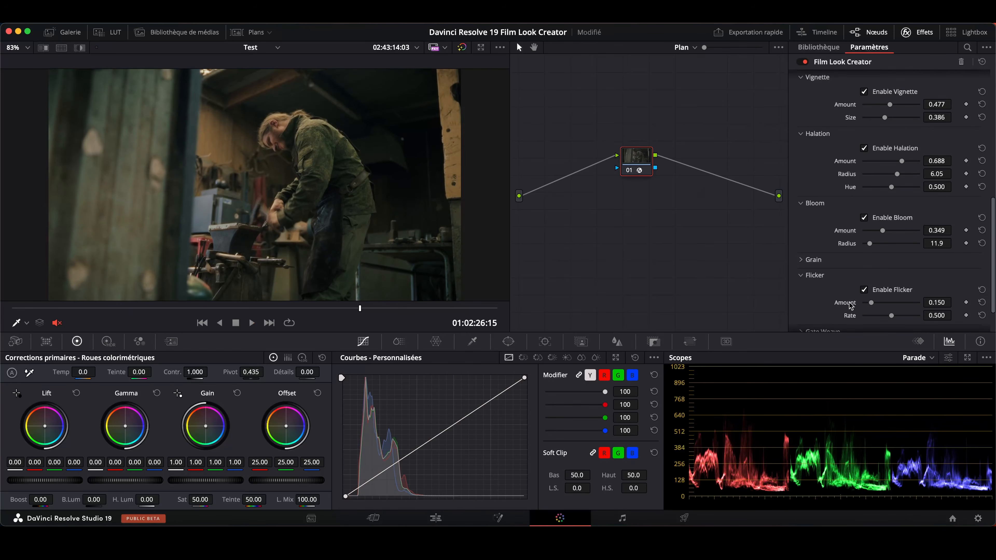
scroll(884, 291, "down", 3)
left_click(883, 291)
left_click(802, 251)
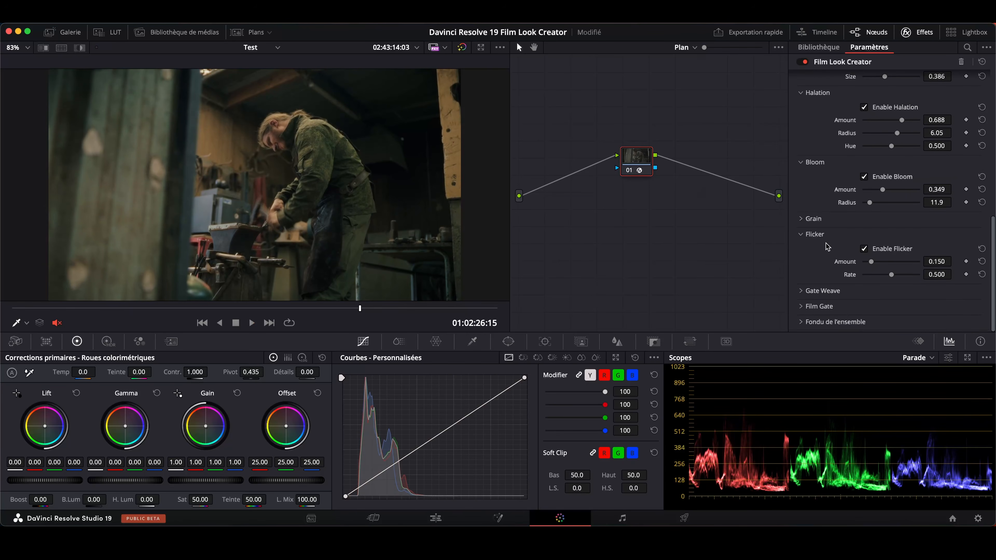
Try the Film Gate with the 35mm Silent and Super 16mm presets, and disable it again
left_click(803, 307)
scroll(842, 295, "down", 2)
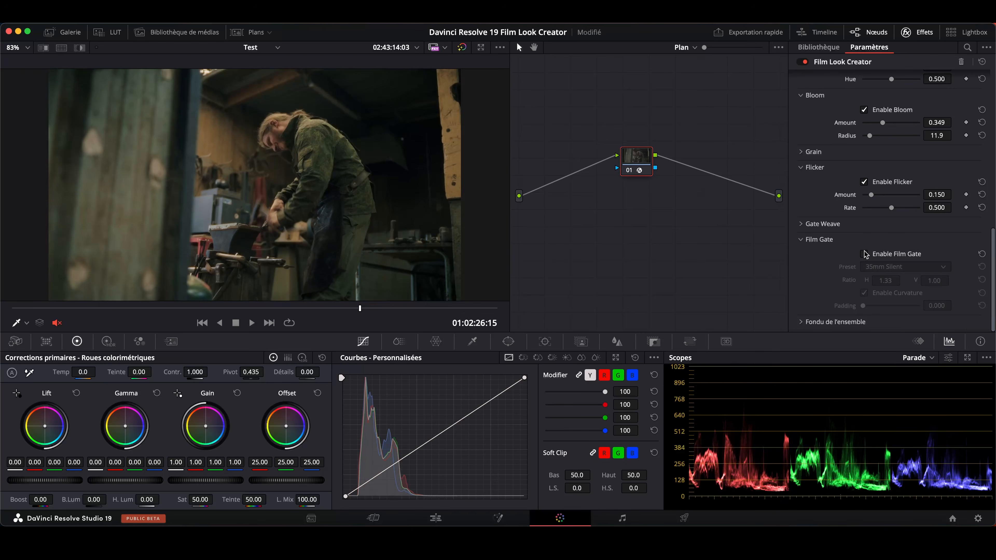
left_click(865, 254)
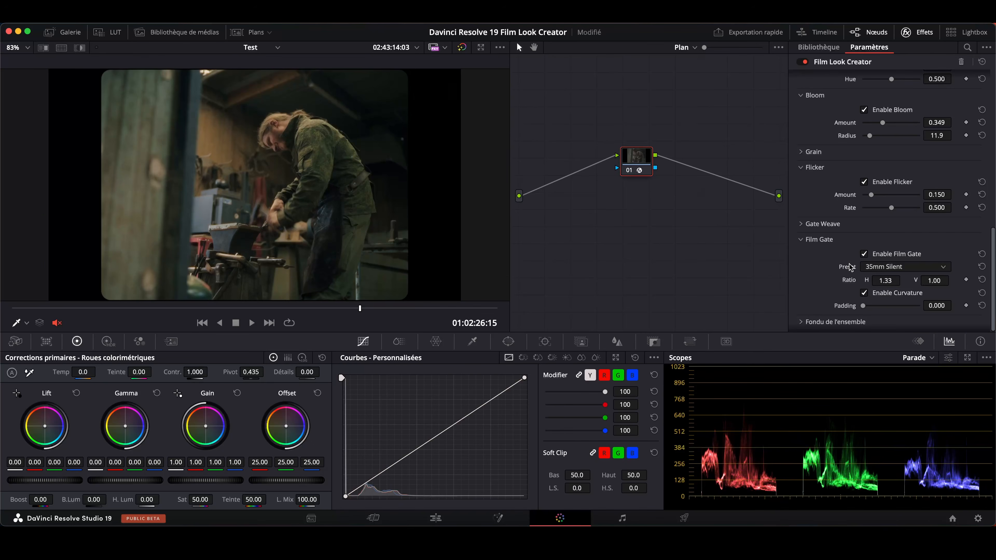
left_click(902, 267)
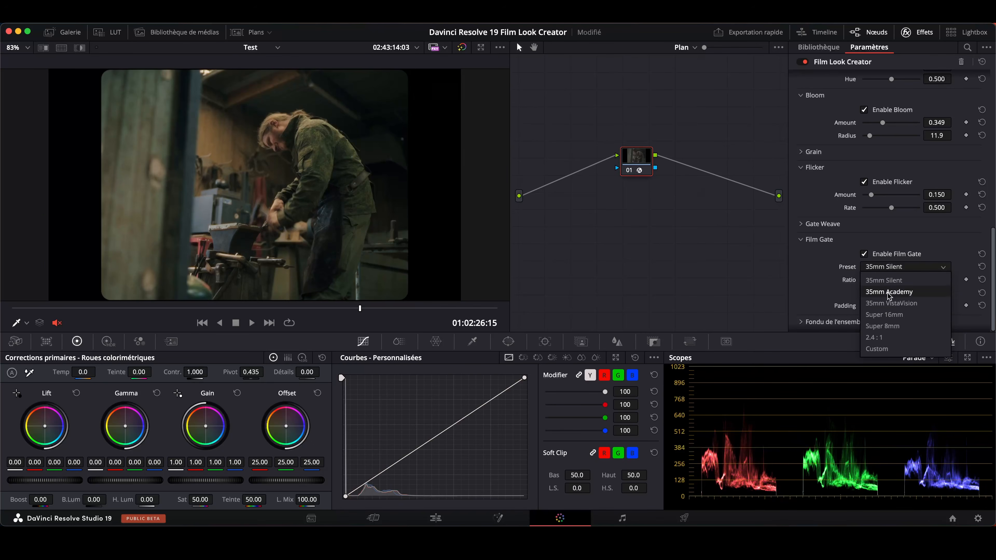
left_click(894, 303)
left_click(911, 252)
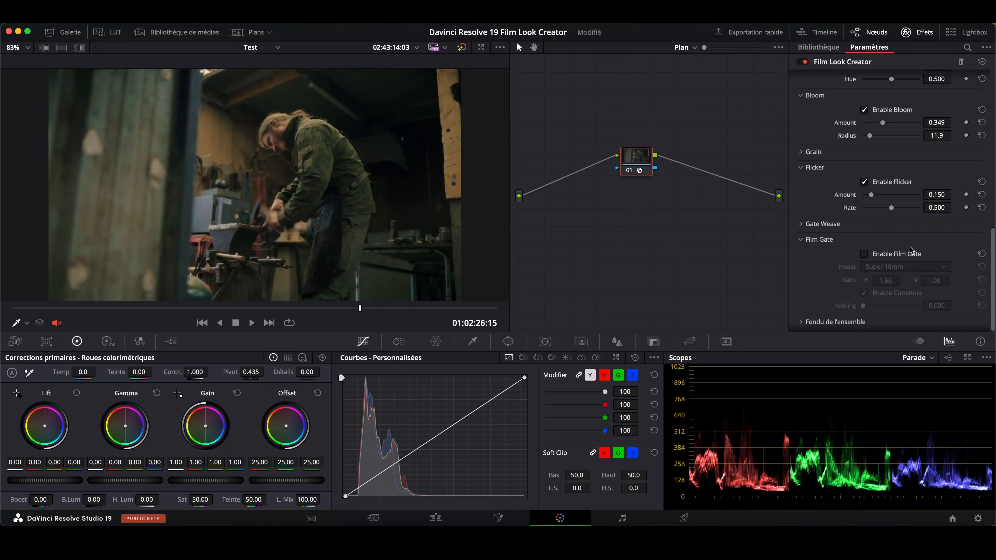
Try the effect's overall blend under Fondu de l'ensemble
left_click(806, 242)
scroll(800, 326, "down", 2)
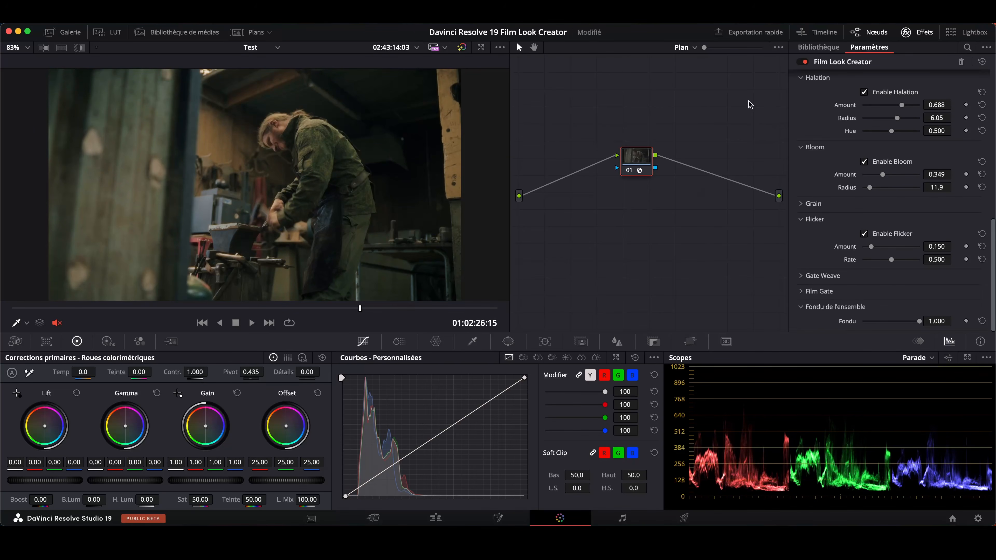
left_click_drag(875, 328, 932, 306)
Compare the blacksmith shot full screen with the grade bypassed and active
scroll(937, 267, "up", 10)
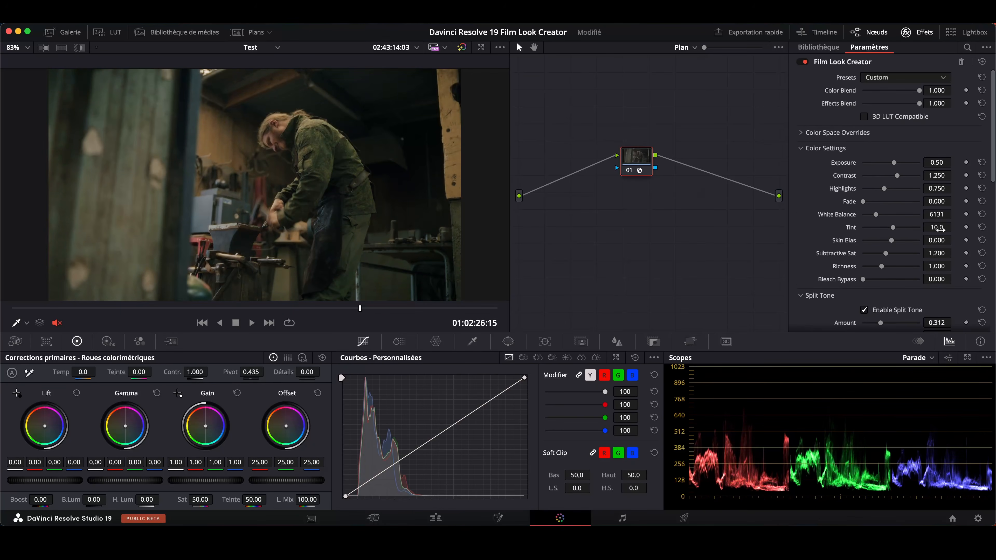
key("super+f")
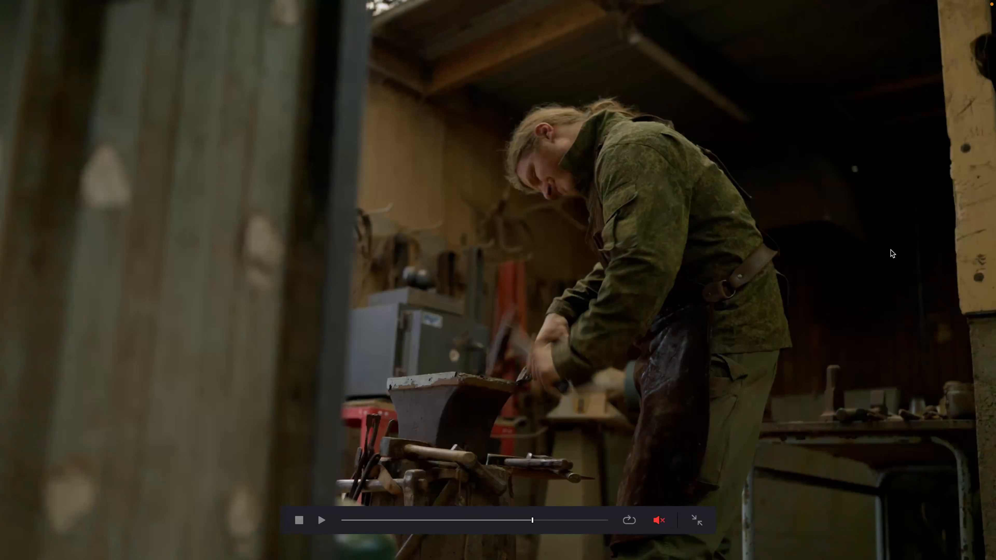
key("super+d")
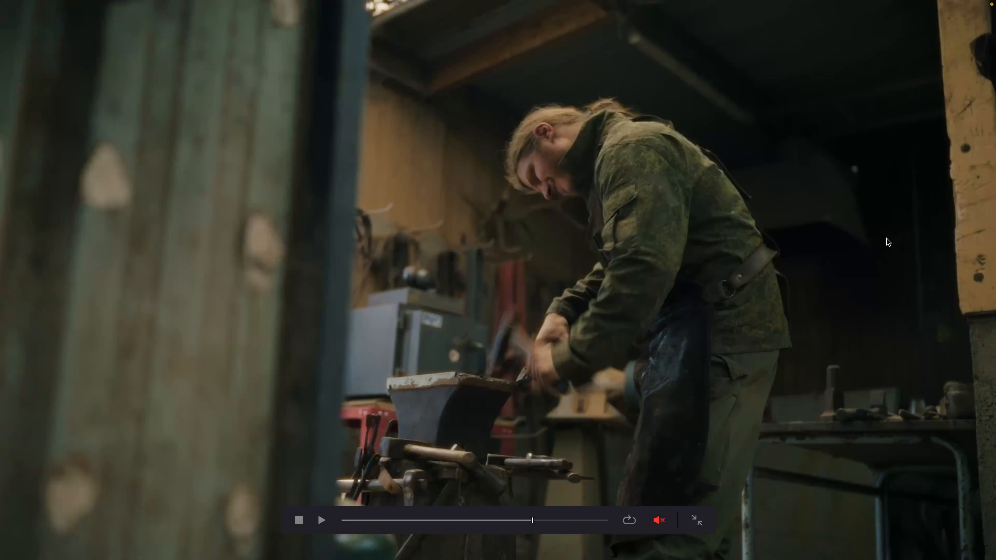
key("super+f")
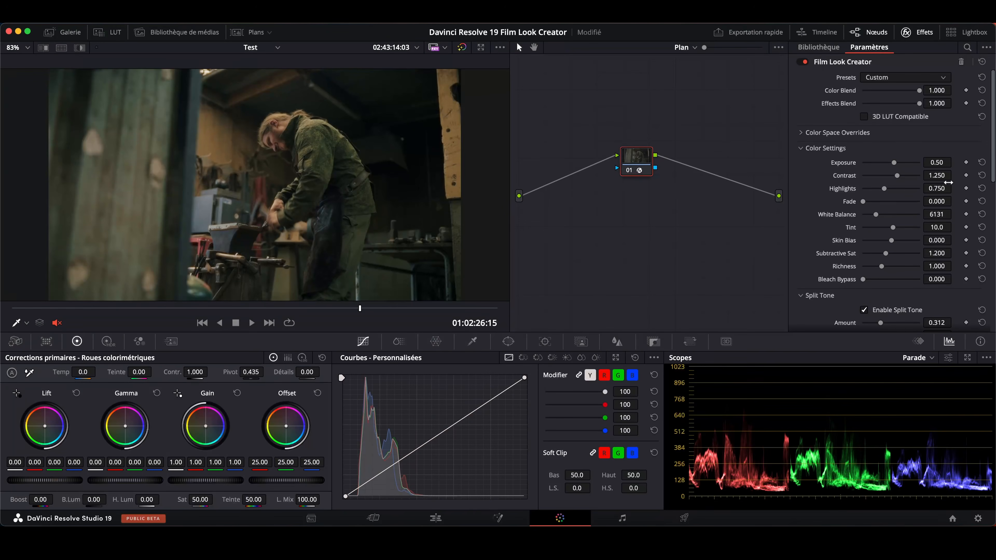
Set Exposure to 0.14 and Contrast to 1.338, and compare the shot full screen with and without the grade
left_click_drag(894, 162, 899, 178)
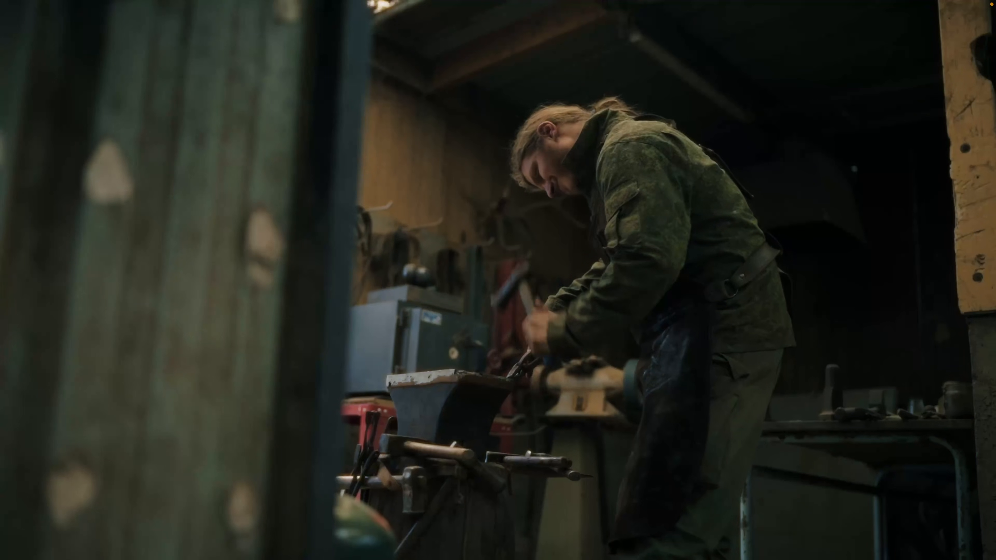
mouse_move(726, 275)
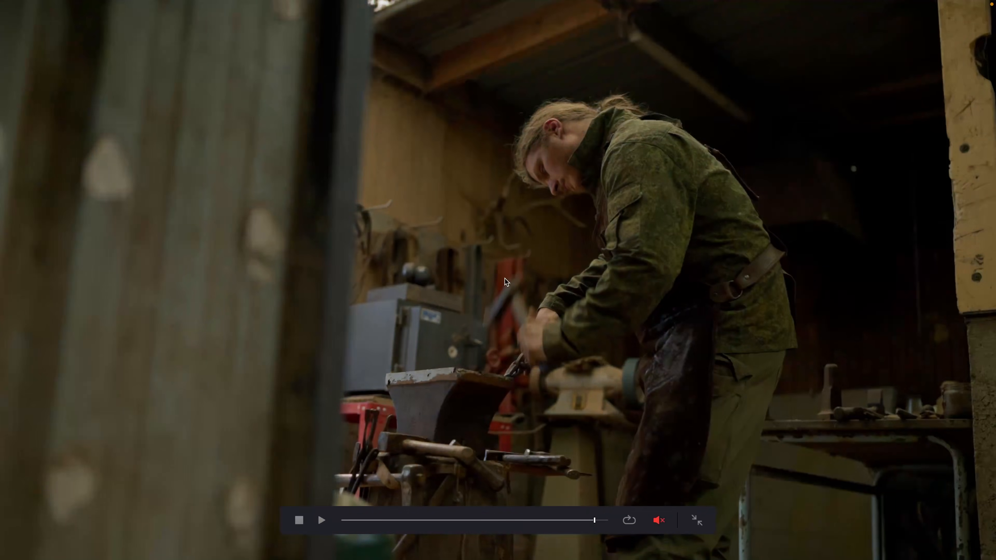
key("Escape")
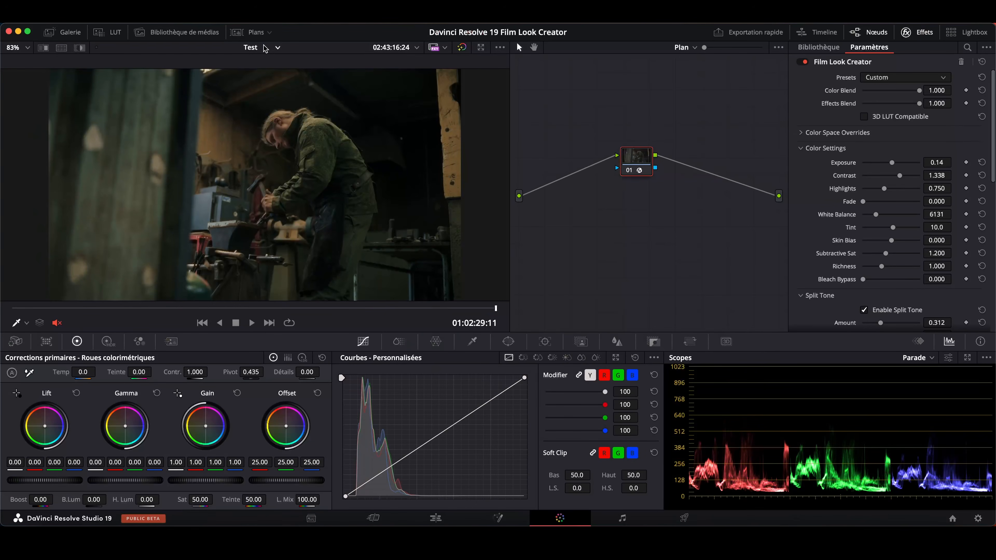
Show the clip thumbnails and view the graded anvil shot, clip 20, full screen
left_click(244, 32)
left_click(914, 310)
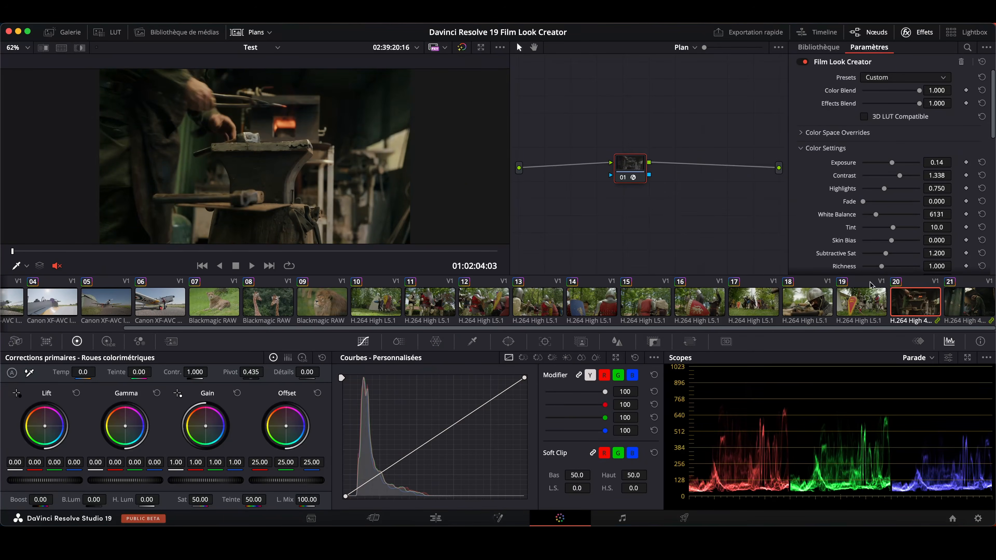
key("super+f")
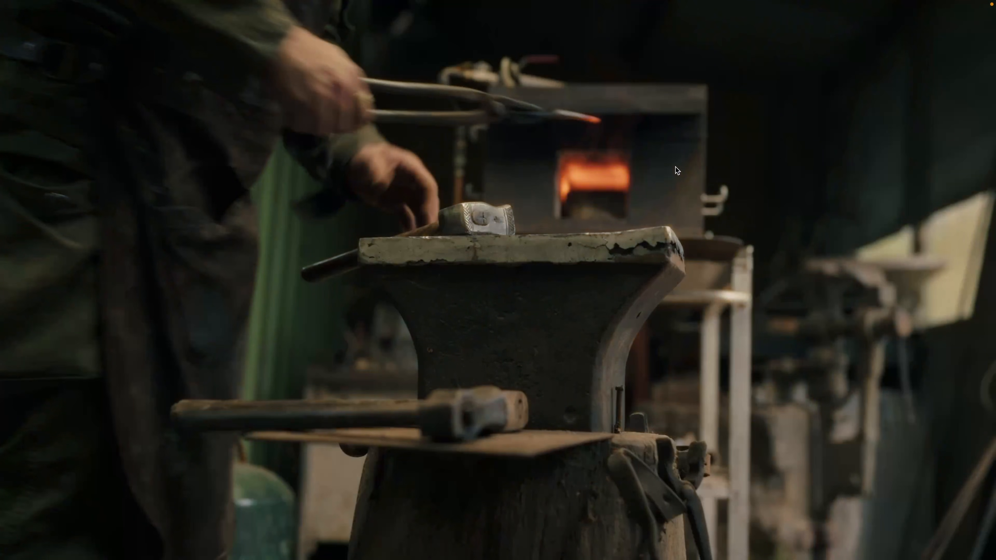
key("super+f")
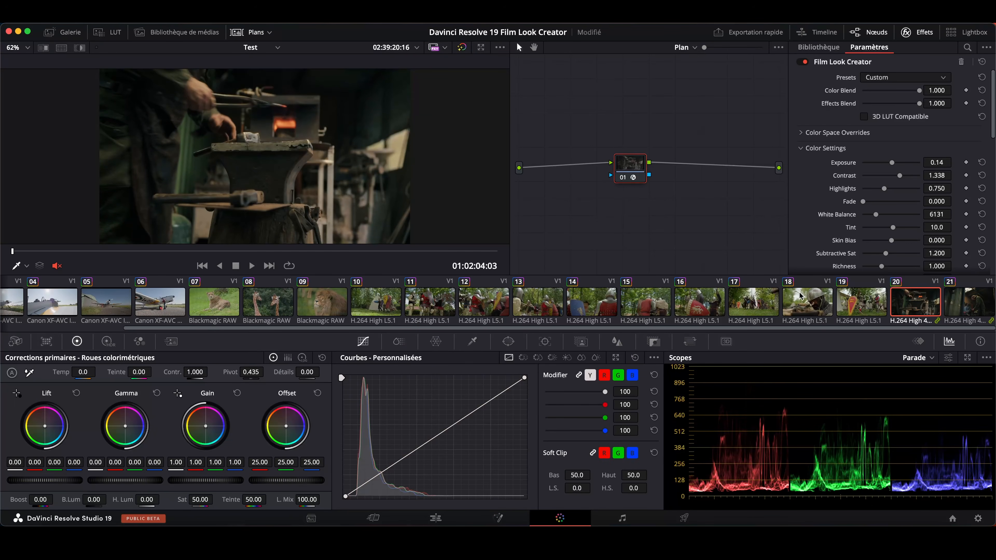
Find the knights shot, clip 17, move to 01:01:46:02, and apply Film Look Creator to its node 01
left_click(541, 300)
left_click(596, 304)
left_click(666, 307)
left_click(700, 303)
left_click(738, 307)
left_click_drag(261, 251, 157, 266)
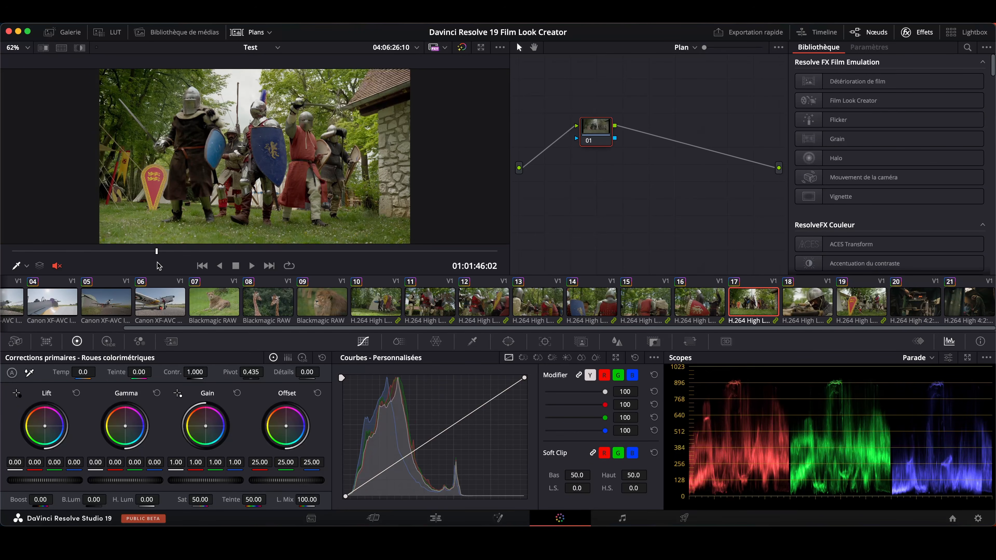
left_click_drag(878, 101, 603, 134)
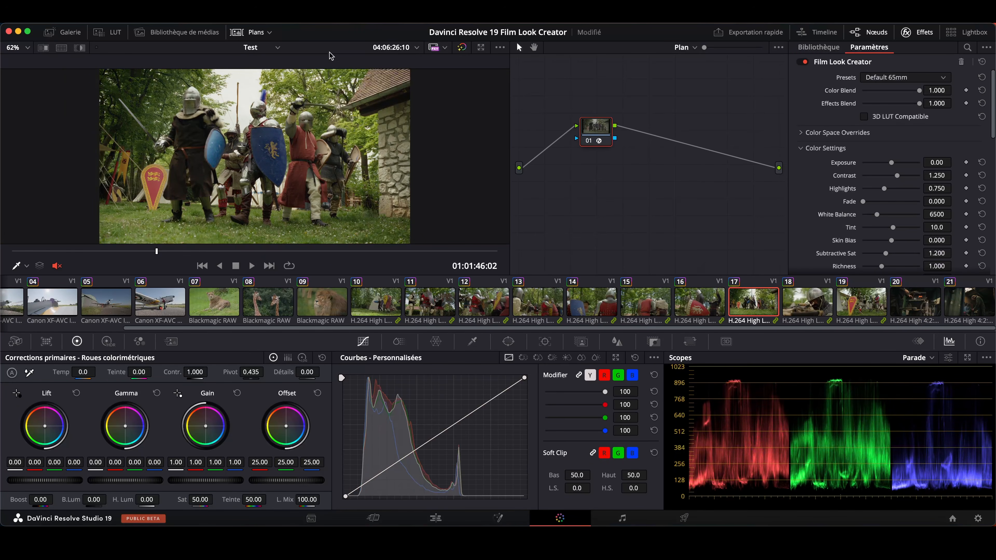
left_click(253, 32)
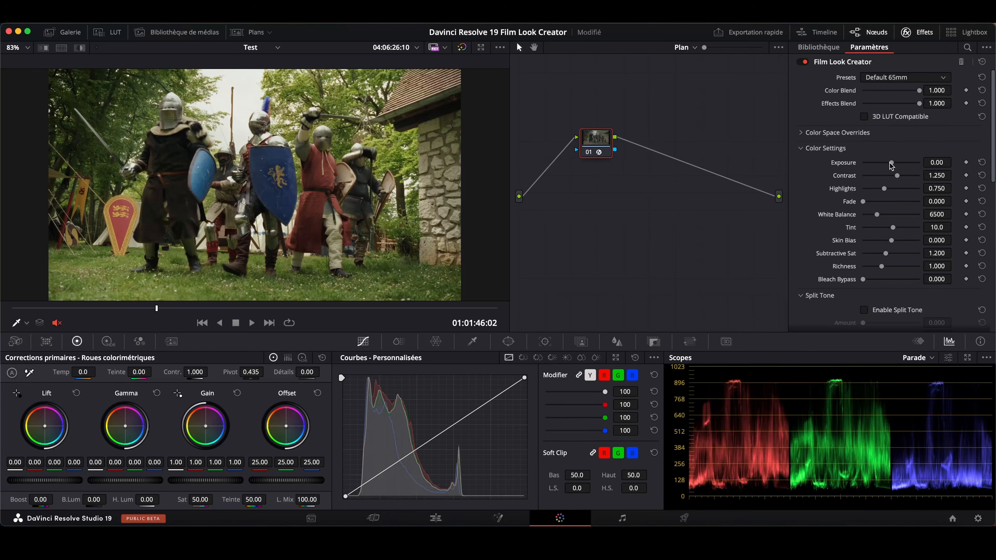
Try Exposure at -0.50 and -0.23 and Contrast at 1.219 on the knights shot, and reset the effect
left_click_drag(891, 165, 890, 165)
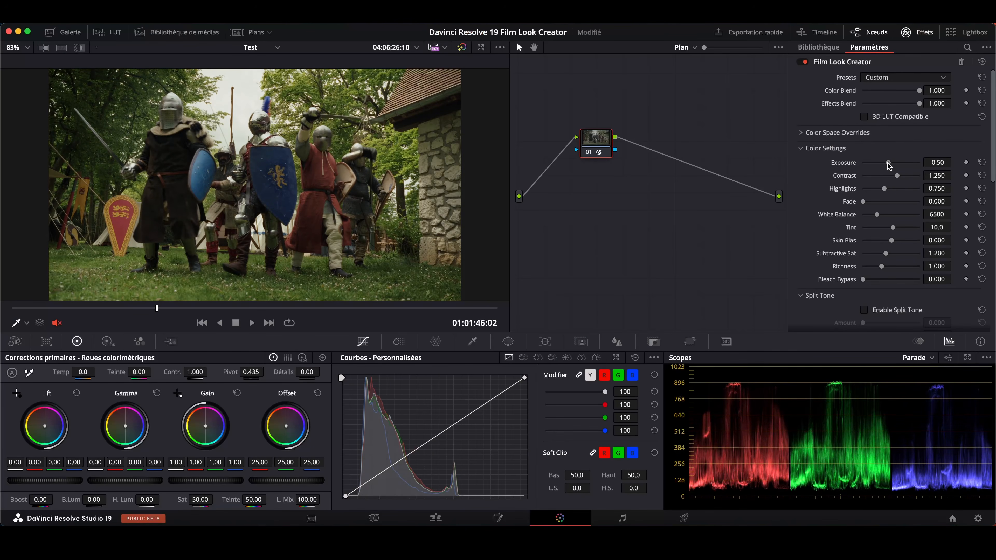
left_click_drag(889, 165, 898, 175)
double_click(850, 176)
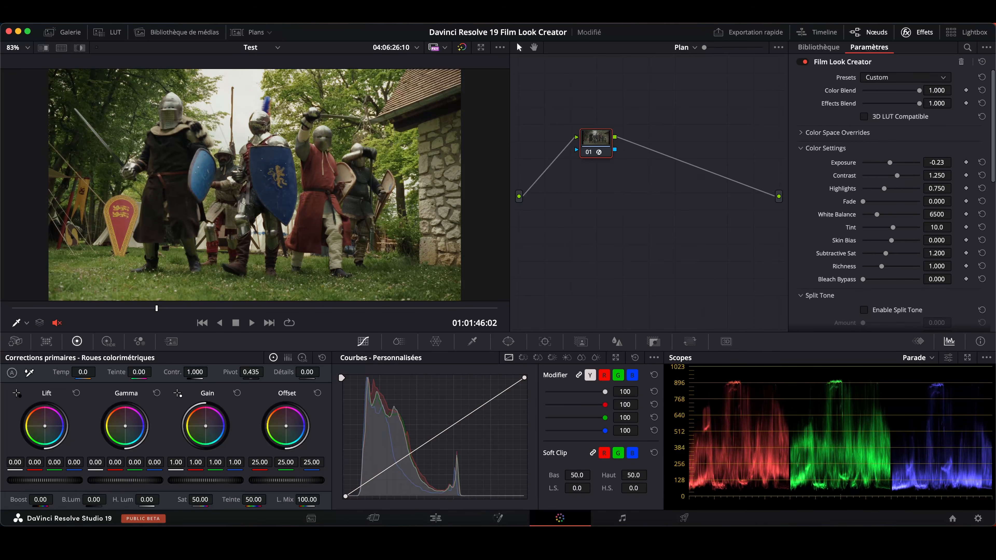
left_click(889, 77)
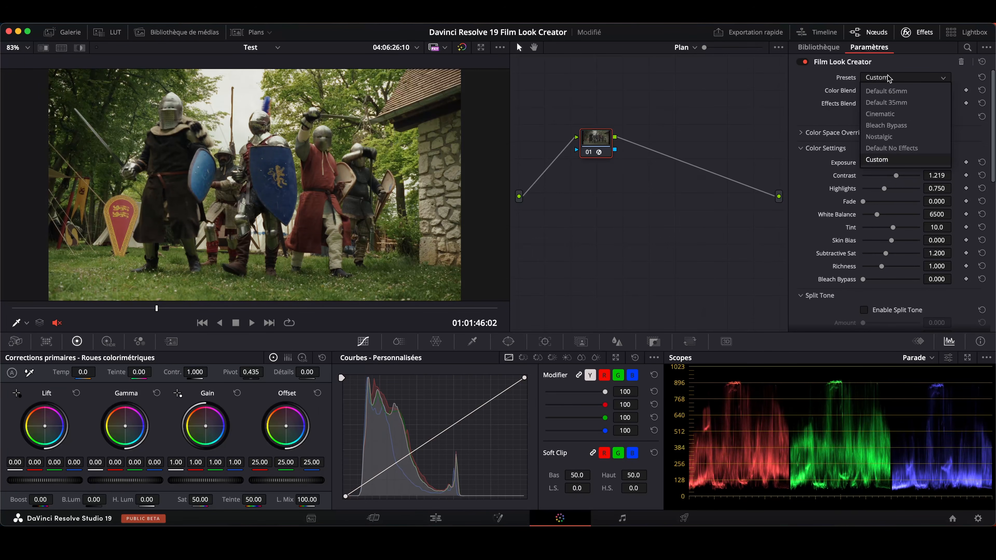
left_click(982, 62)
Set Exposure to -0.41, Contrast to 1.194 and Fade to 0.358, and view the knights shot full screen
left_click_drag(890, 161, 934, 177)
left_click_drag(863, 201, 877, 217)
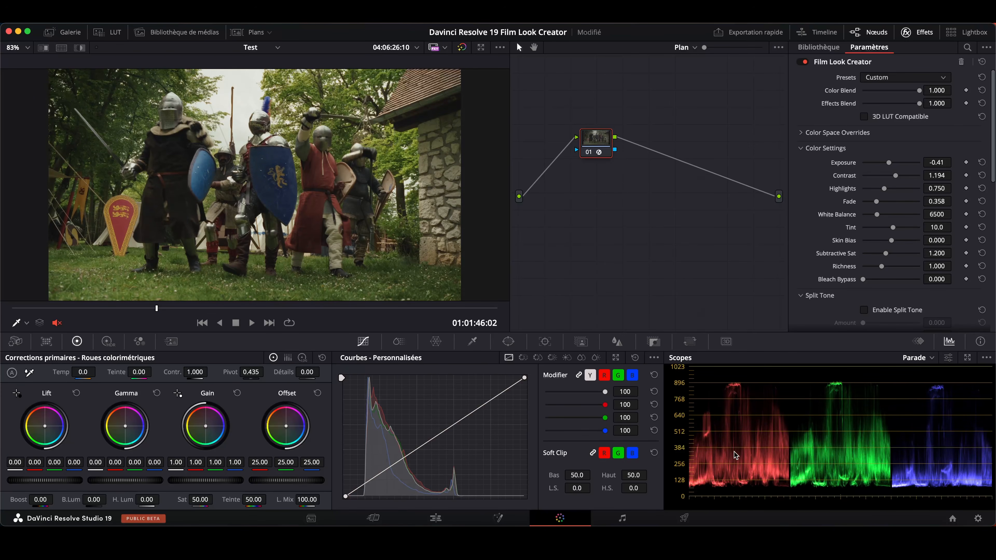
key("super+f")
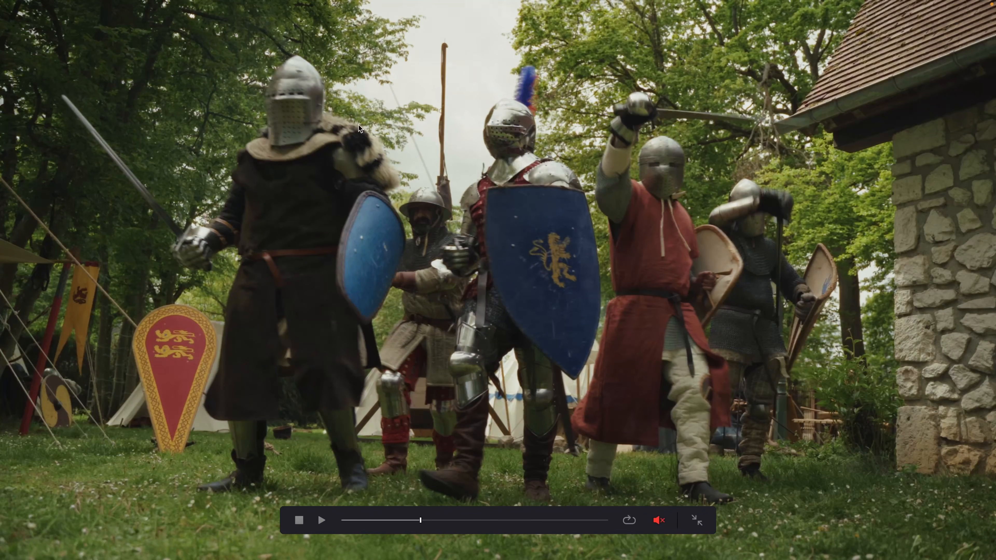
Leave full screen and set the knights shot's White Balance to 5798, Subtractive Sat to 1.266, Richness to 1.816 and Bleach Bypass to 0.220
key("super+f")
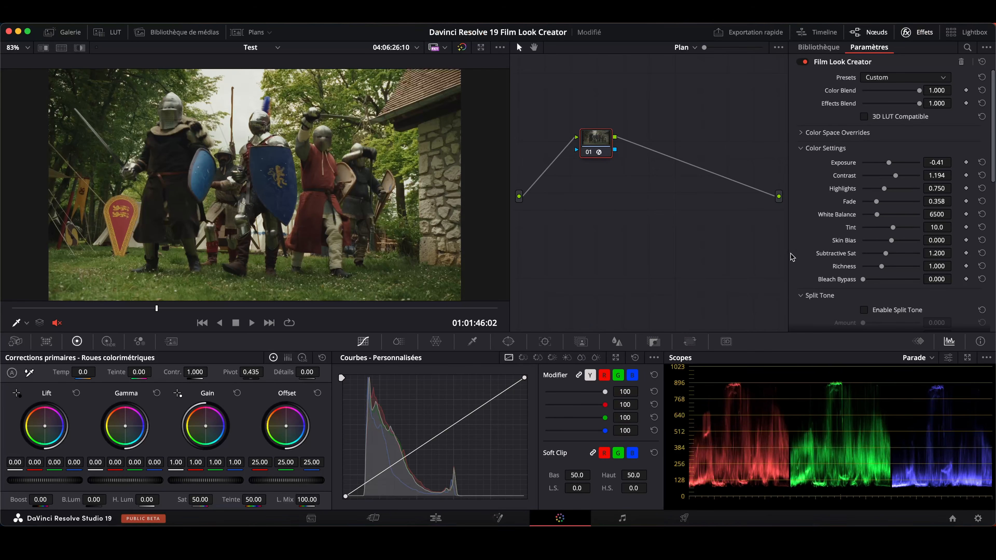
left_click_drag(877, 217, 877, 217)
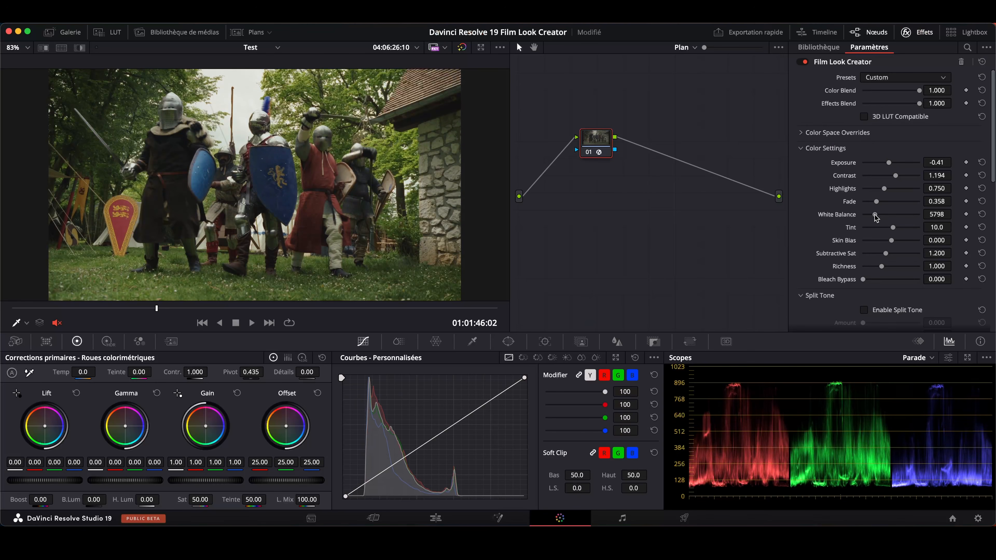
mouse_move(886, 253)
left_mouse_down()
mouse_move(899, 260)
mouse_move(885, 271)
mouse_move(894, 277)
mouse_move(896, 254)
mouse_move(878, 258)
mouse_move(905, 267)
mouse_move(893, 270)
mouse_move(882, 255)
left_mouse_up()
mouse_move(864, 279)
left_mouse_down()
mouse_move(898, 268)
mouse_move(888, 256)
mouse_move(865, 279)
mouse_move(878, 287)
left_mouse_up()
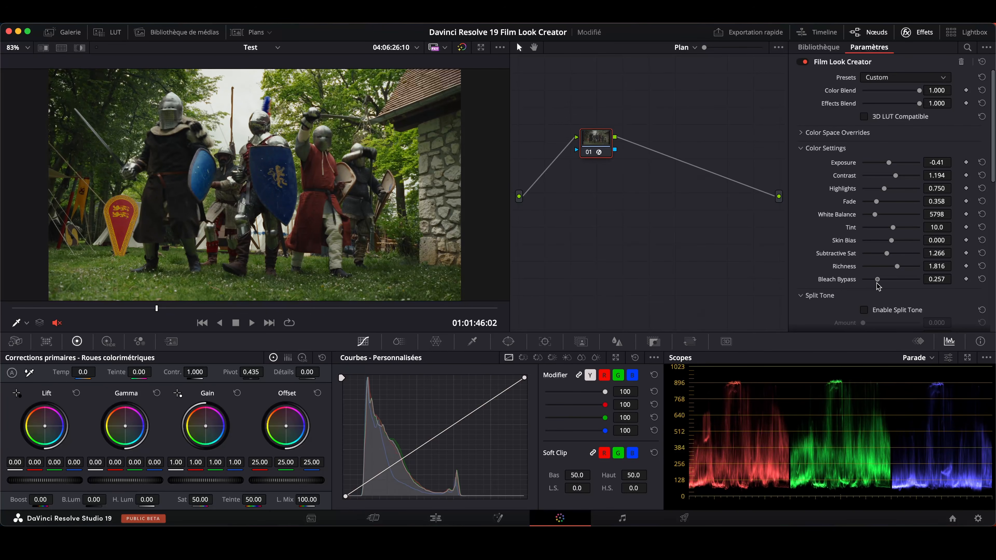
Play the knights shot full screen and compare it with and without the Film Look Creator grade
key("super+f")
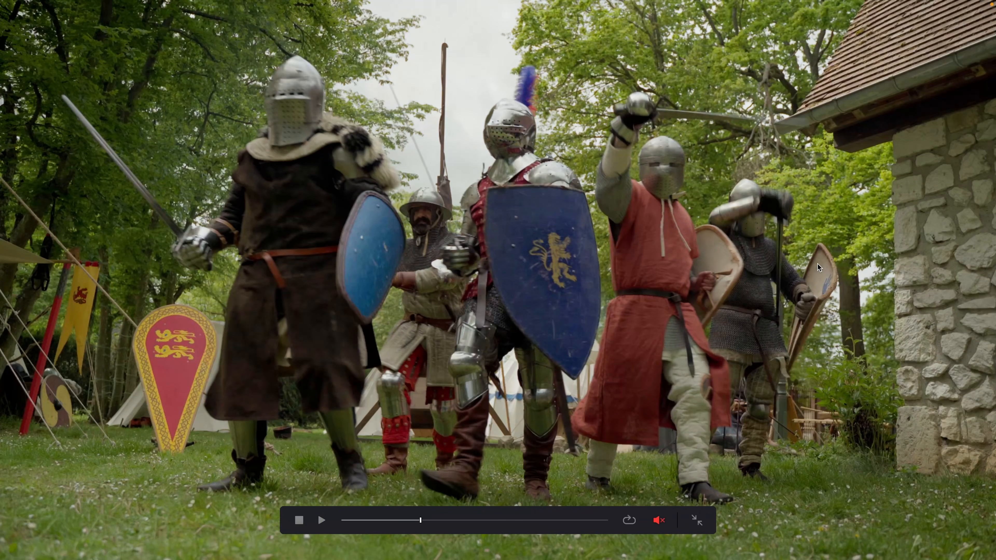
key("space")
key("space")
key("super+d")
key("super+d")
key("Escape")
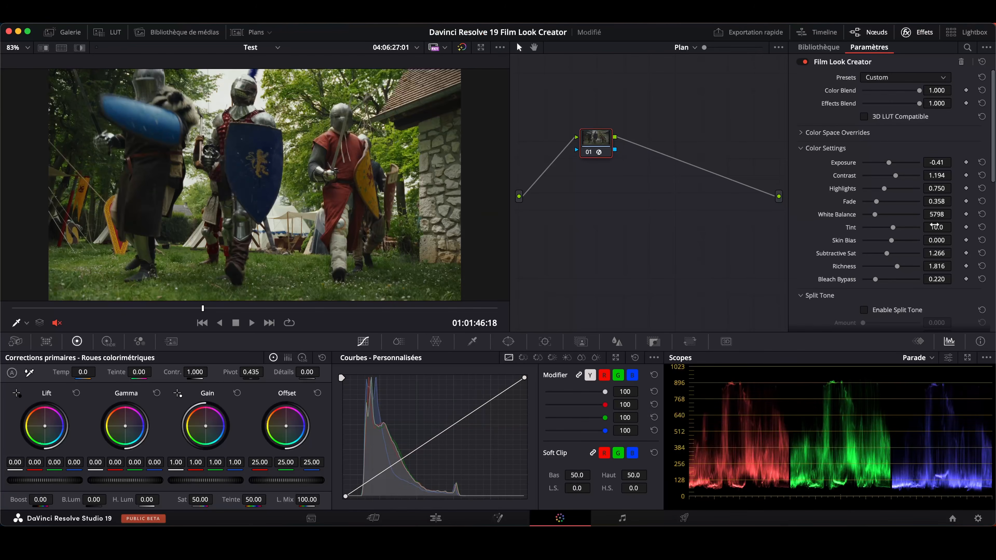
Enable Split Tone on the knights shot with Amount 0.238 and Hue Angle 49.5
scroll(969, 221, "down", 6)
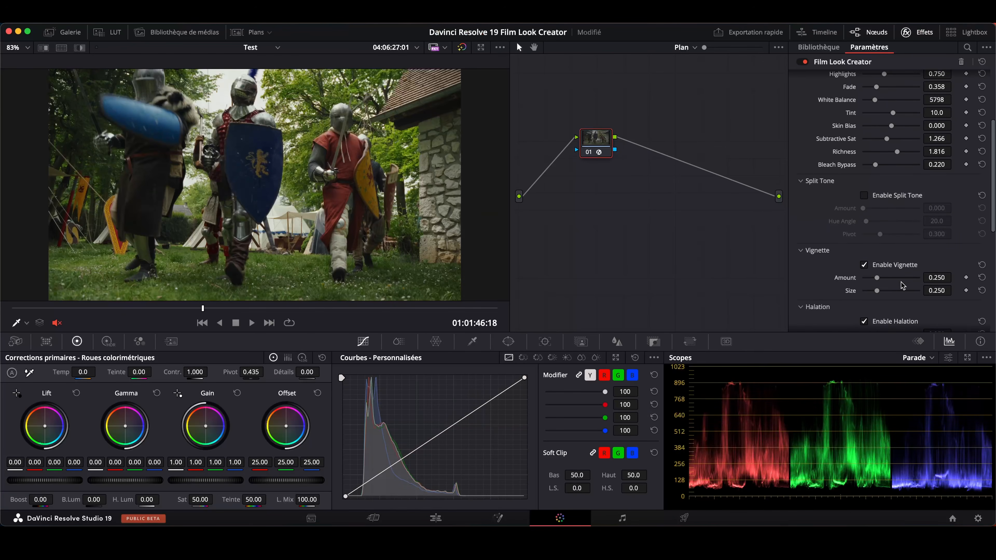
scroll(893, 258, "up", 1)
left_click(866, 211)
left_click_drag(863, 222, 905, 228)
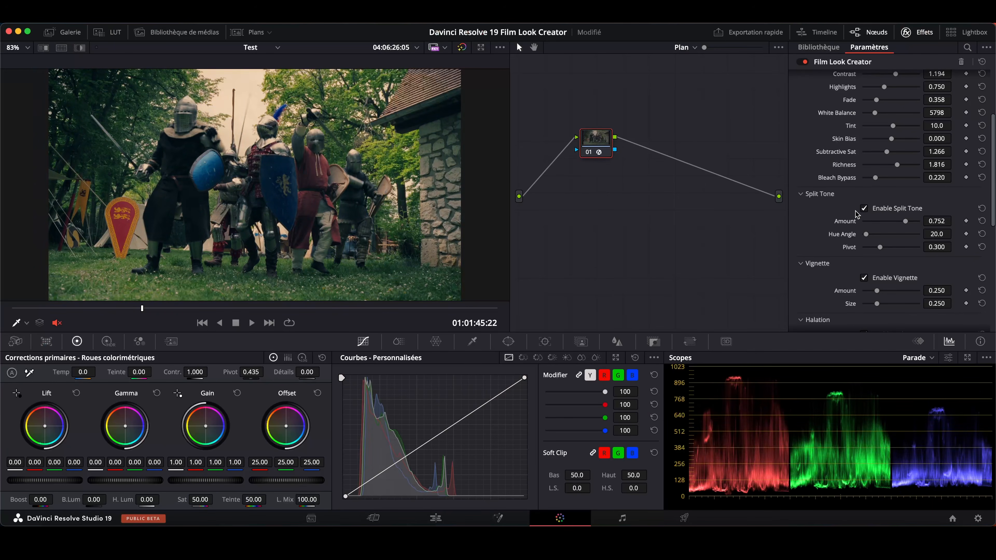
left_click_drag(873, 222, 874, 224)
Play the split-toned knights shot full screen and return to the grading view
key("super+f")
key("space")
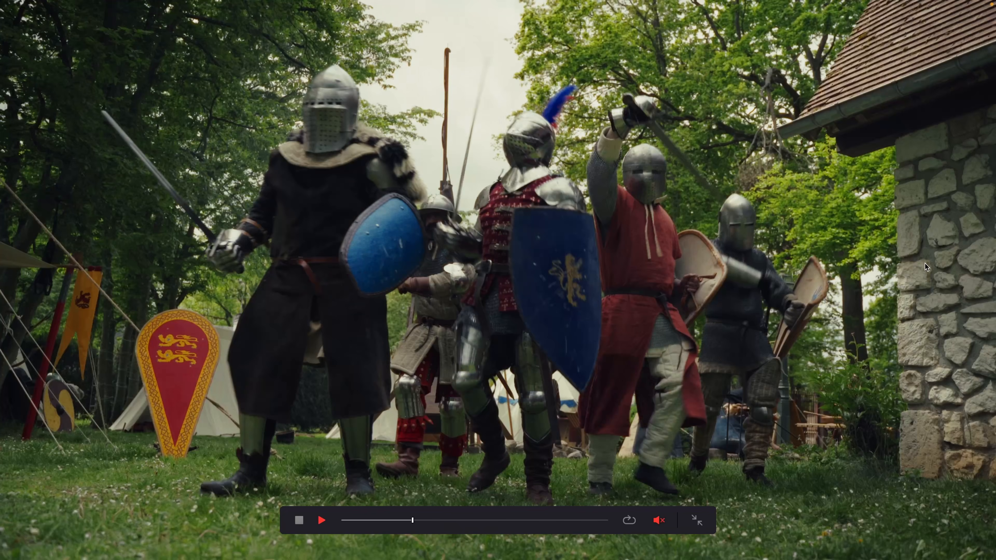
key("space")
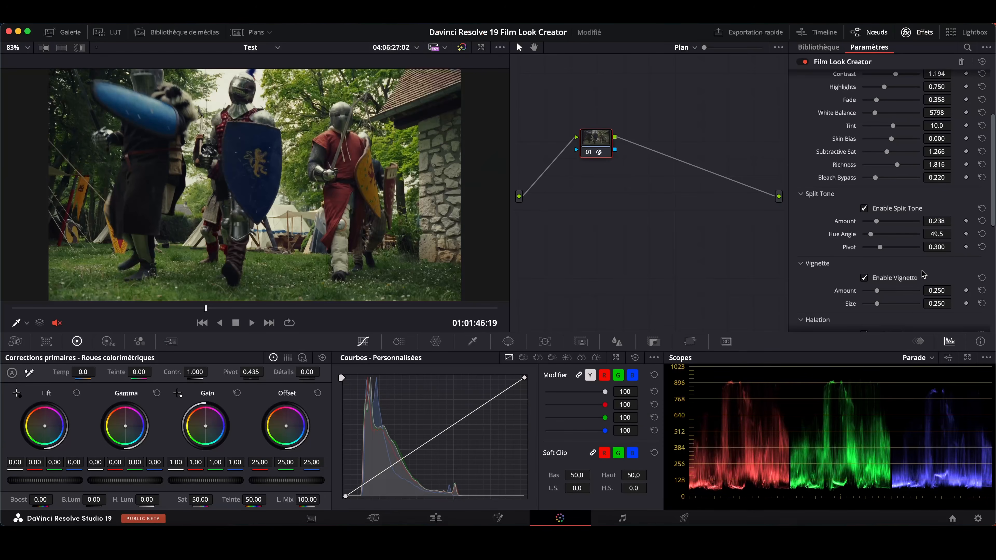
Open the giraffe shot, clip 08, and apply Film Look Creator to its node 01
left_click(255, 32)
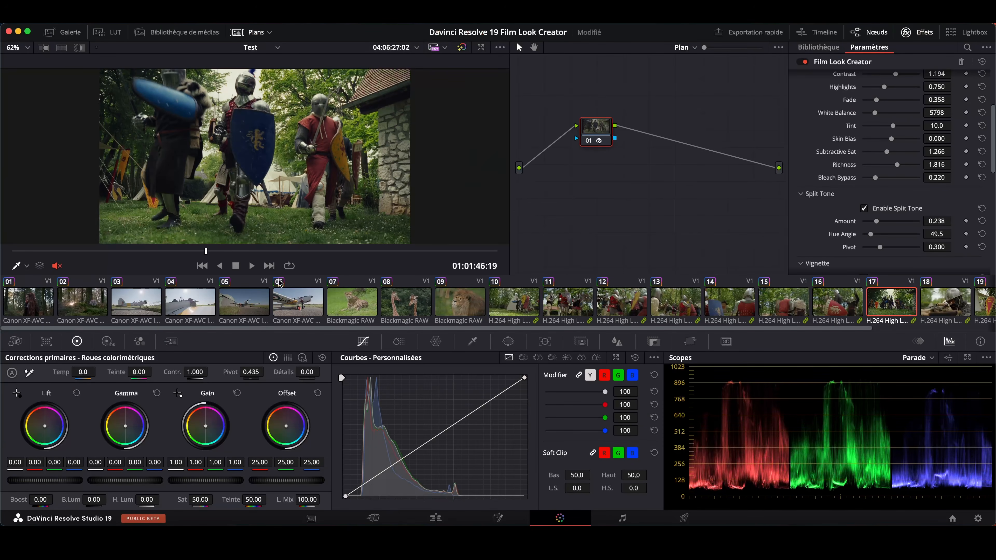
left_click(424, 302)
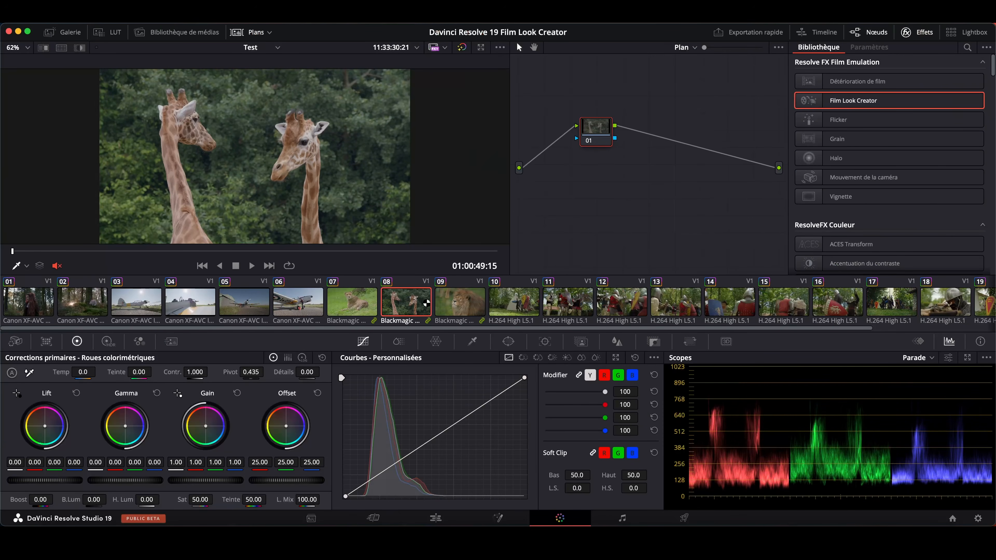
left_click(256, 33)
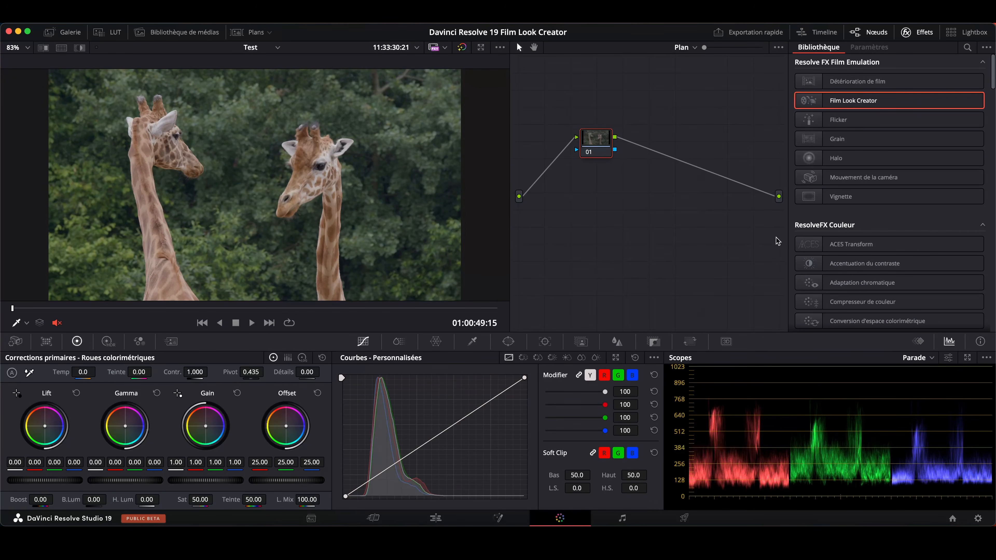
left_click_drag(853, 101, 600, 148)
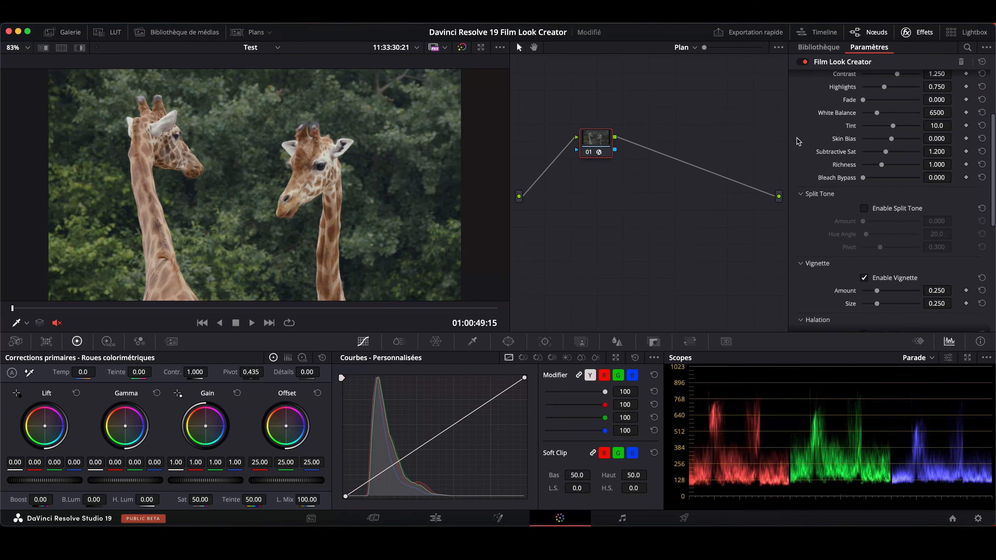
Set the giraffe shot's Exposure to -0.45, Contrast to 1.467, Fade to 0.154, Subtractive Sat to 1.349 and Richness to 1.184
scroll(909, 116, "up", 4)
left_click_drag(893, 154, 931, 193)
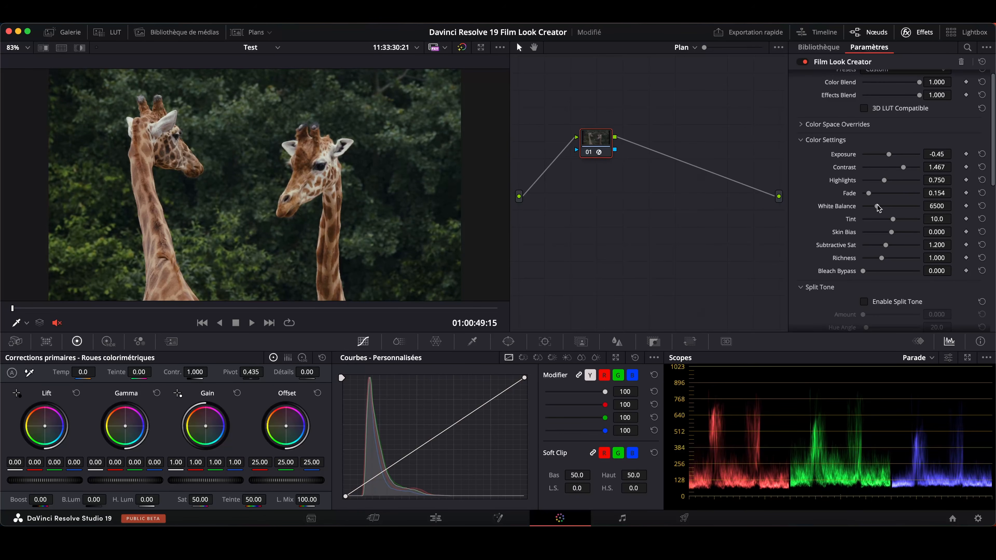
left_click_drag(886, 245, 837, 269)
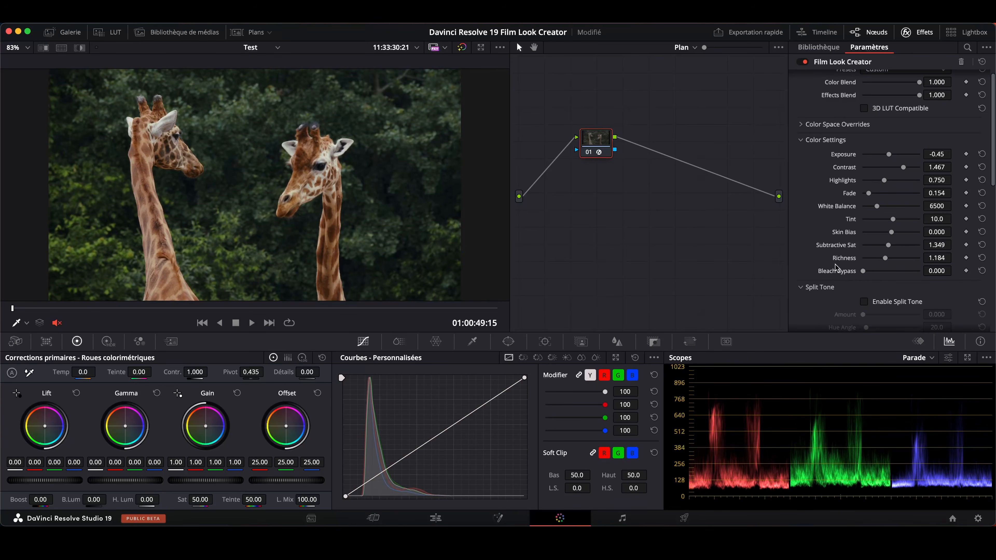
Play the graded giraffe shot full screen and return to the grading view
key("super+f")
key("space")
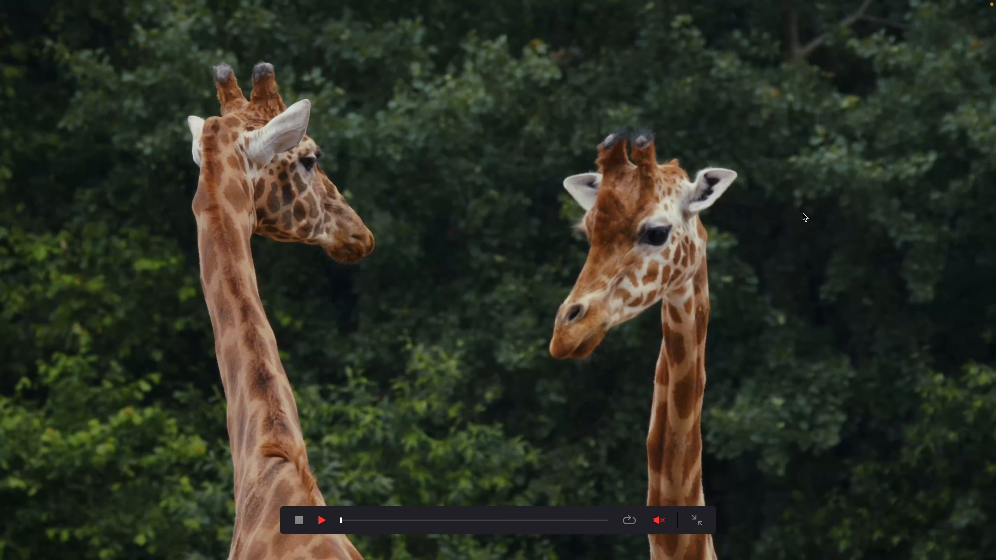
key("space")
key("space")
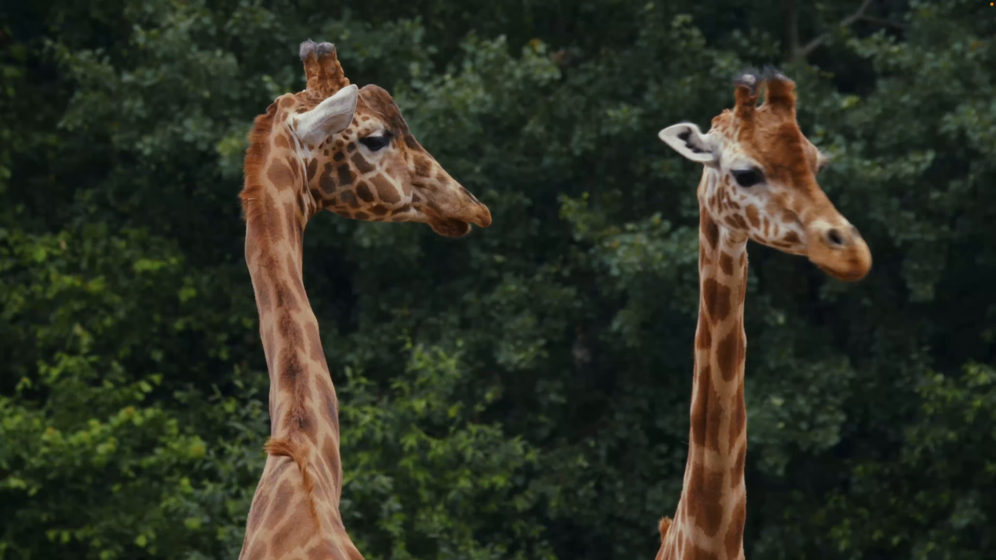
key("Escape")
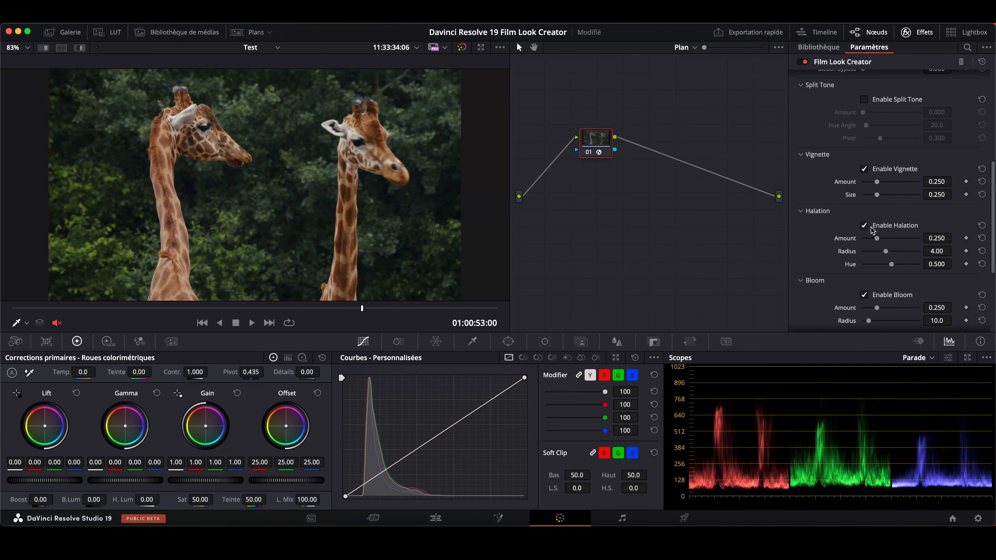
Set Halation Amount to 0.449 and Radius to 5.51, Bloom Amount to 0.550 and Radius to 11.0, and view the giraffes full screen
left_click_drag(877, 238, 895, 281)
left_click(885, 252)
scroll(887, 304, "down", 2)
left_click_drag(875, 207, 895, 225)
key("super+f")
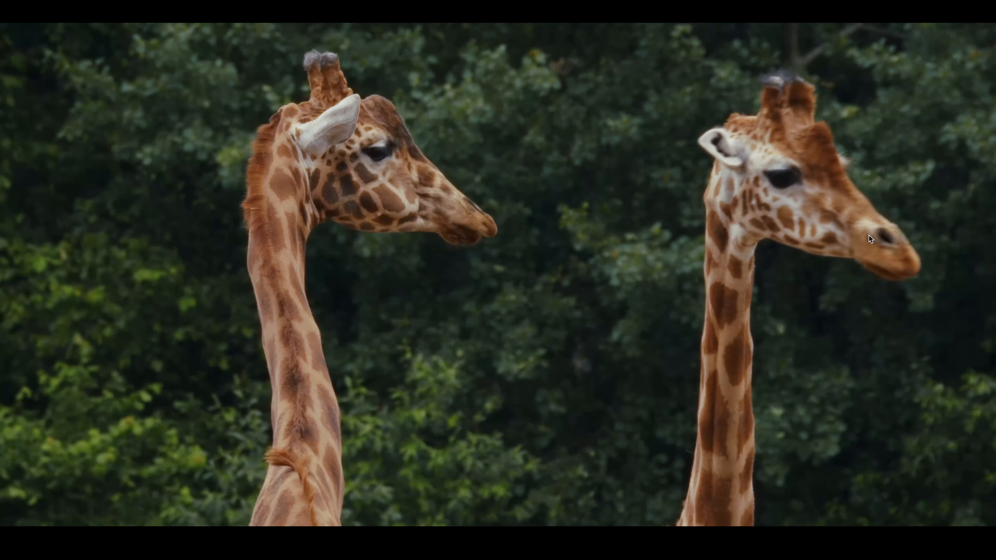
key("super+f")
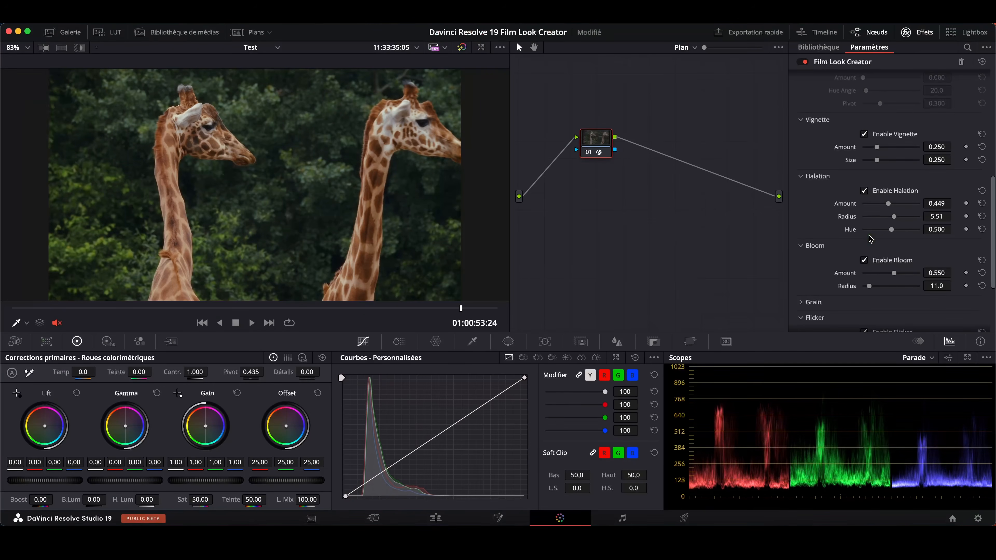
Copy the giraffe shot's grade onto the cheetah shot, clip 07, and reposition its node 01 slightly in the node graph
left_click(256, 34)
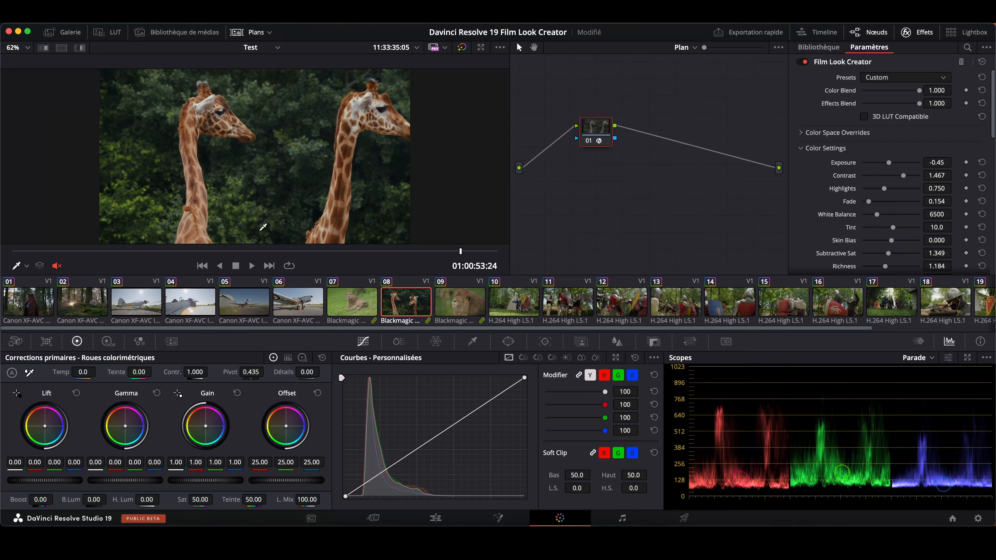
left_click(353, 314)
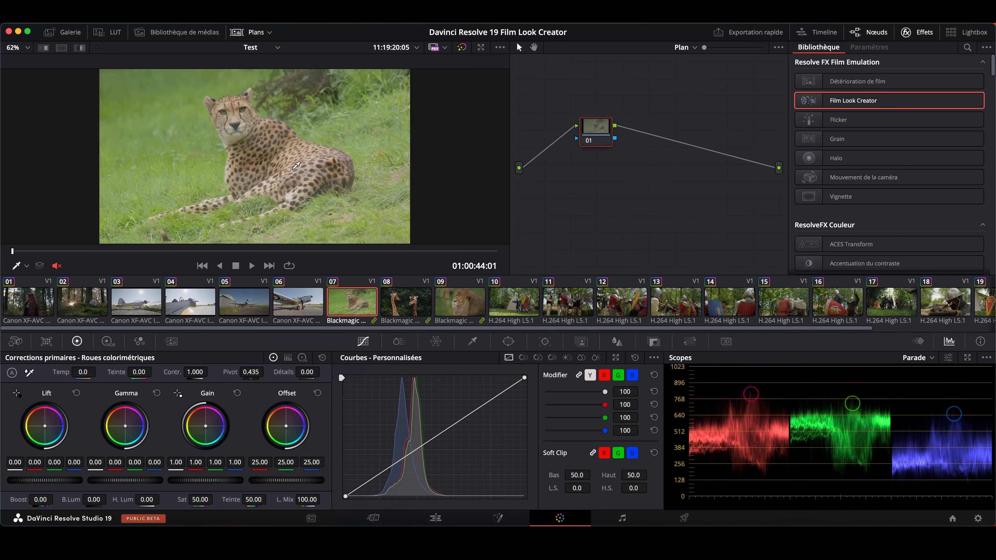
middle_click(403, 309)
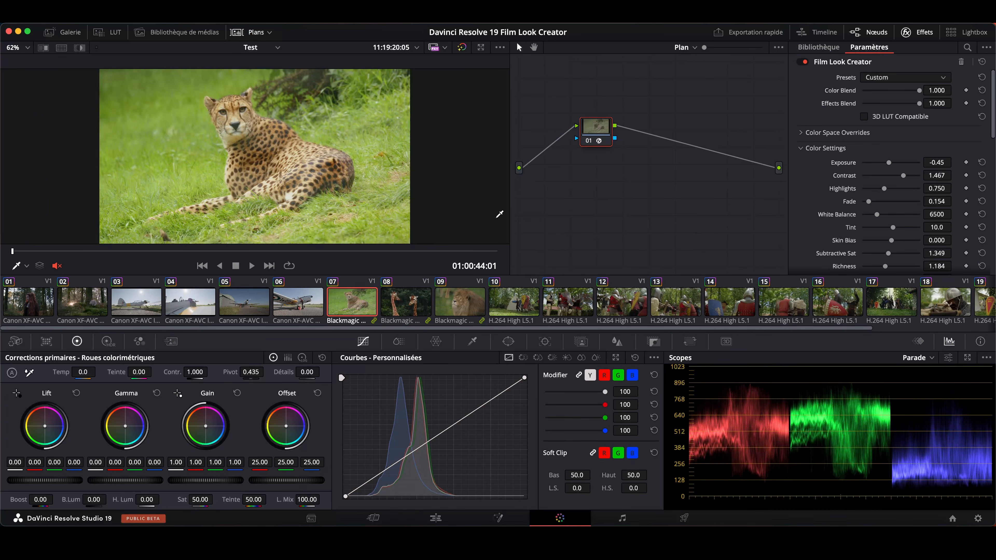
left_click(256, 35)
left_click_drag(603, 158, 616, 171)
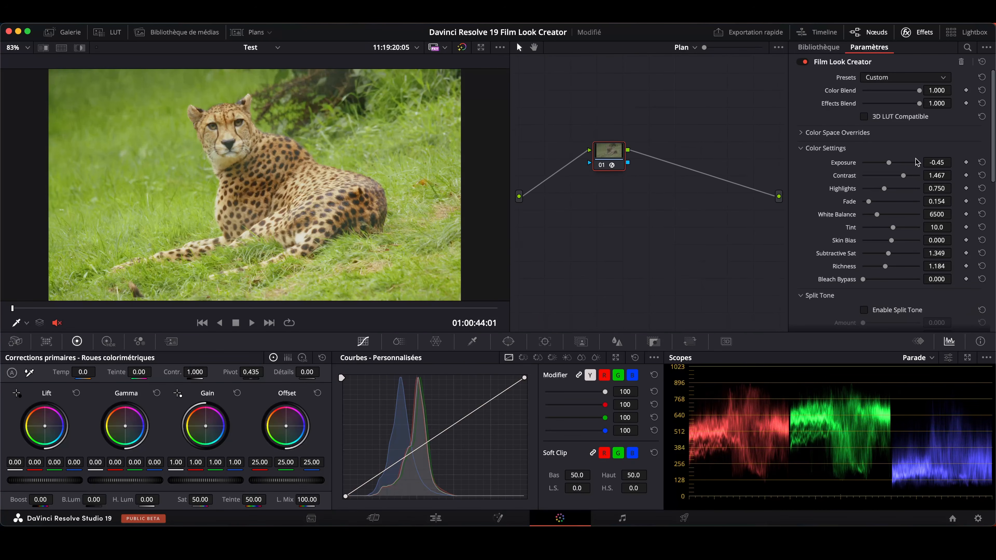
Set the cheetah shot's Exposure to -1.54, Contrast to 1.540, Tint to 17.8, Skin Bias to 0.011 and Subtractive Sat to 1.651
left_click_drag(938, 163, 954, 175)
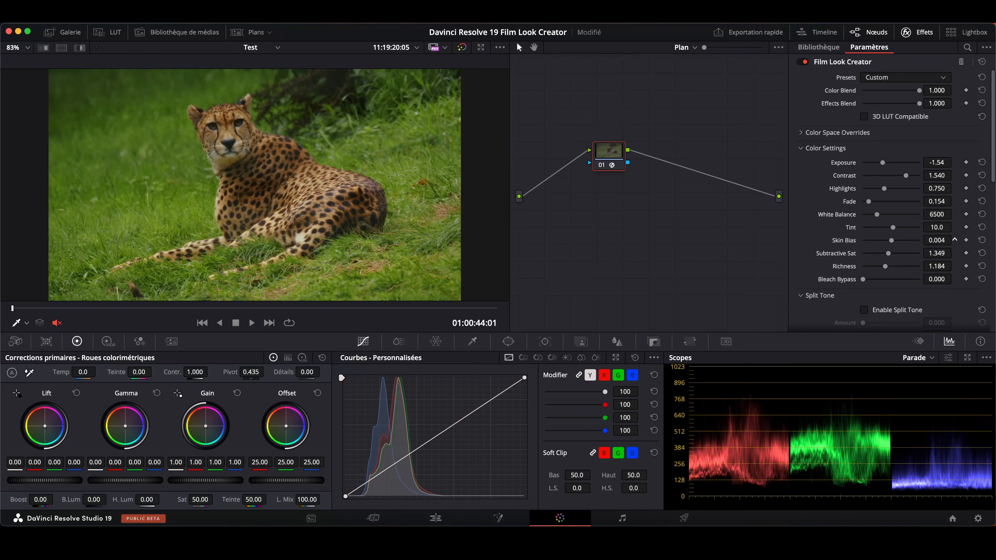
left_click_drag(955, 228, 954, 227)
left_click_drag(888, 253, 895, 256)
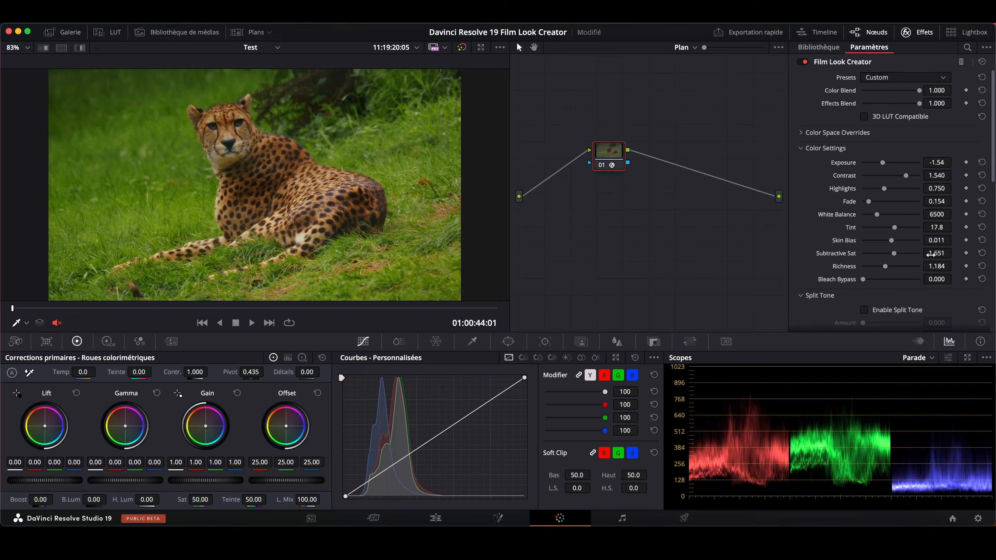